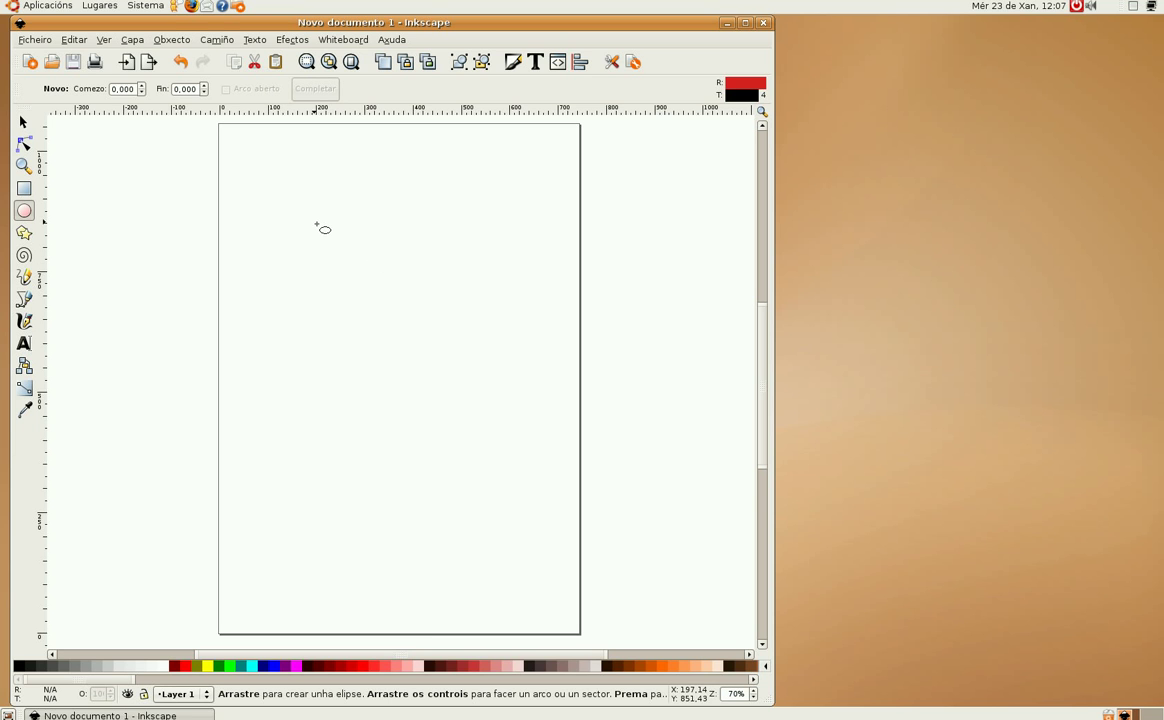
# Draw a circle in the upper part of the page and change its fill colour to white (ffffffff).
pyautogui.press('ctrl')
pyautogui.moveTo(296, 211); pyautogui.dragTo(429, 345)
pyautogui.rightClick(389, 270)
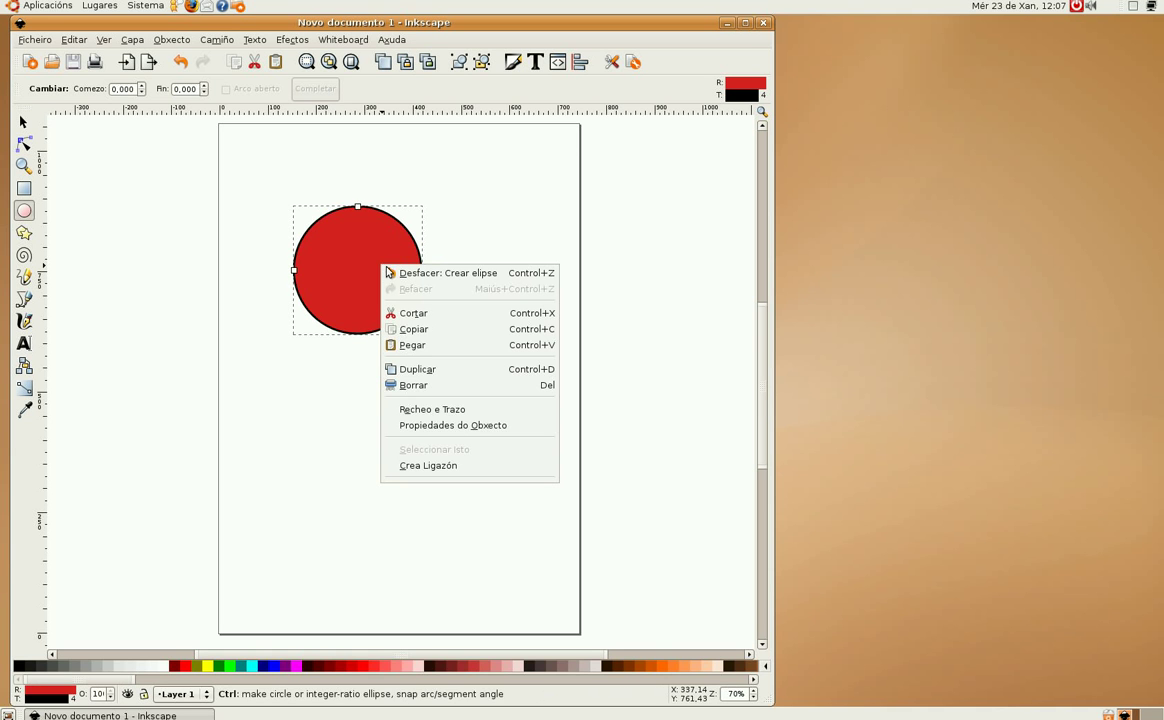
pyautogui.click(436, 409)
pyautogui.moveTo(932, 180); pyautogui.dragTo(611, 163)
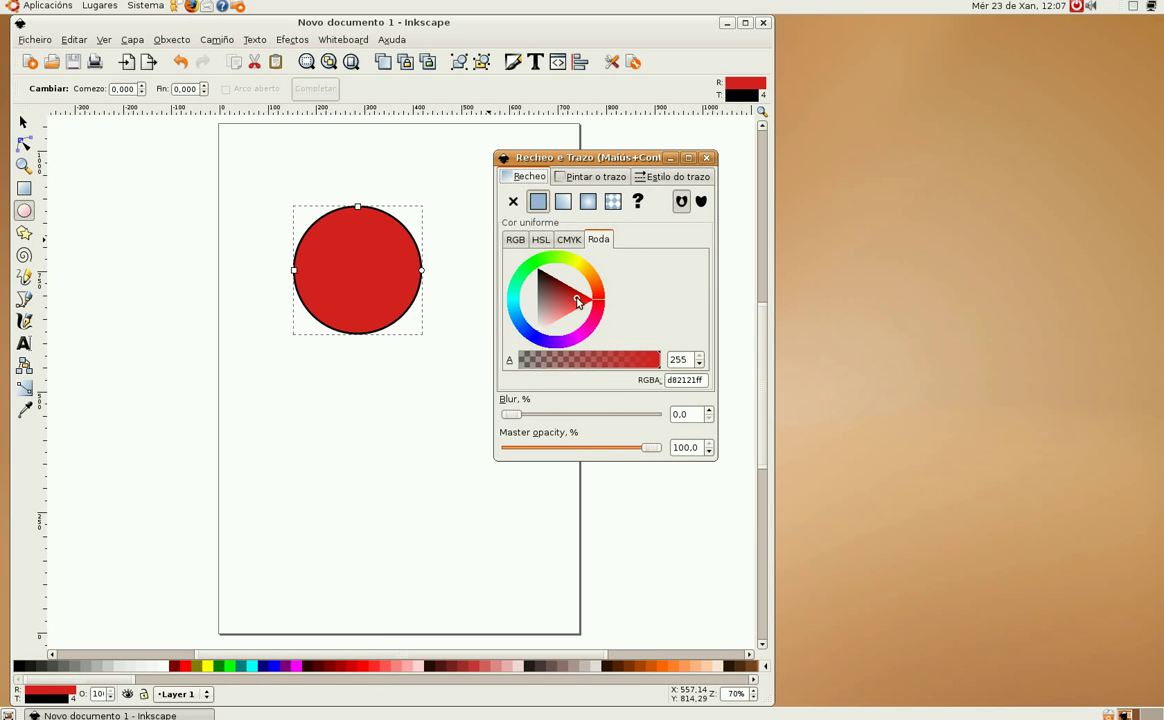
pyautogui.moveTo(578, 302)
pyautogui.mouseDown()
pyautogui.moveTo(559, 303)
pyautogui.moveTo(541, 341)
pyautogui.mouseUp()
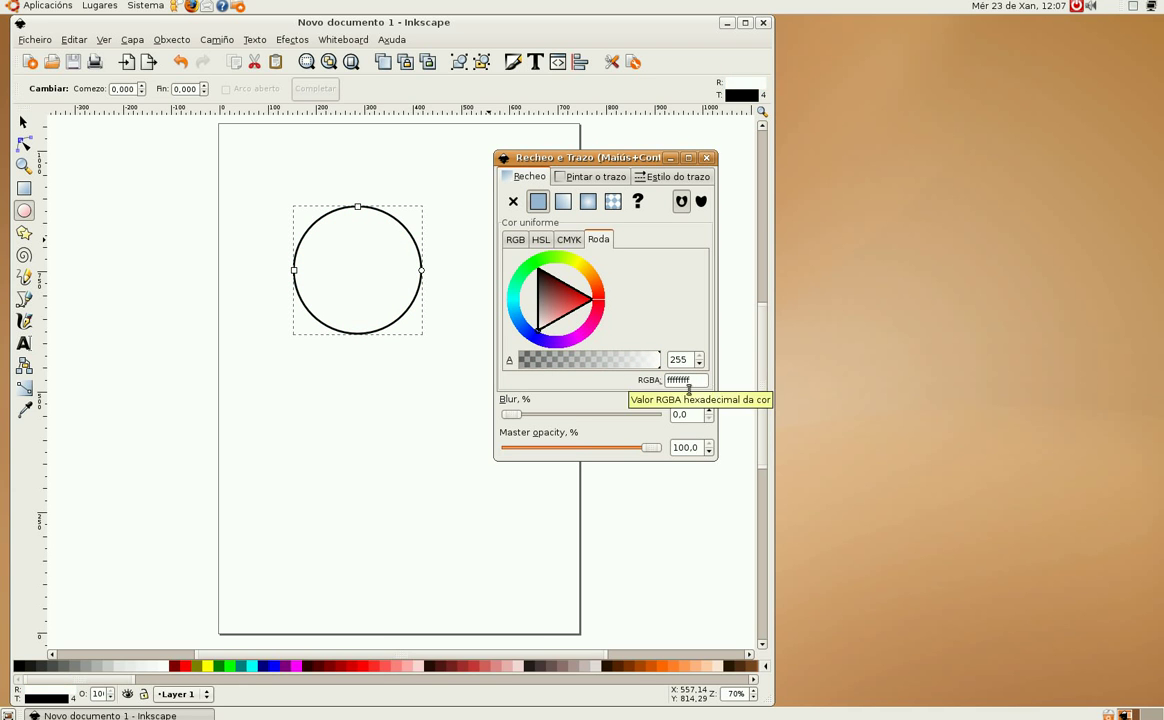
# Change the circle's stroke colour to cyan (17c6cfff) and its stroke width to 18.2 px.
pyautogui.click(607, 184)
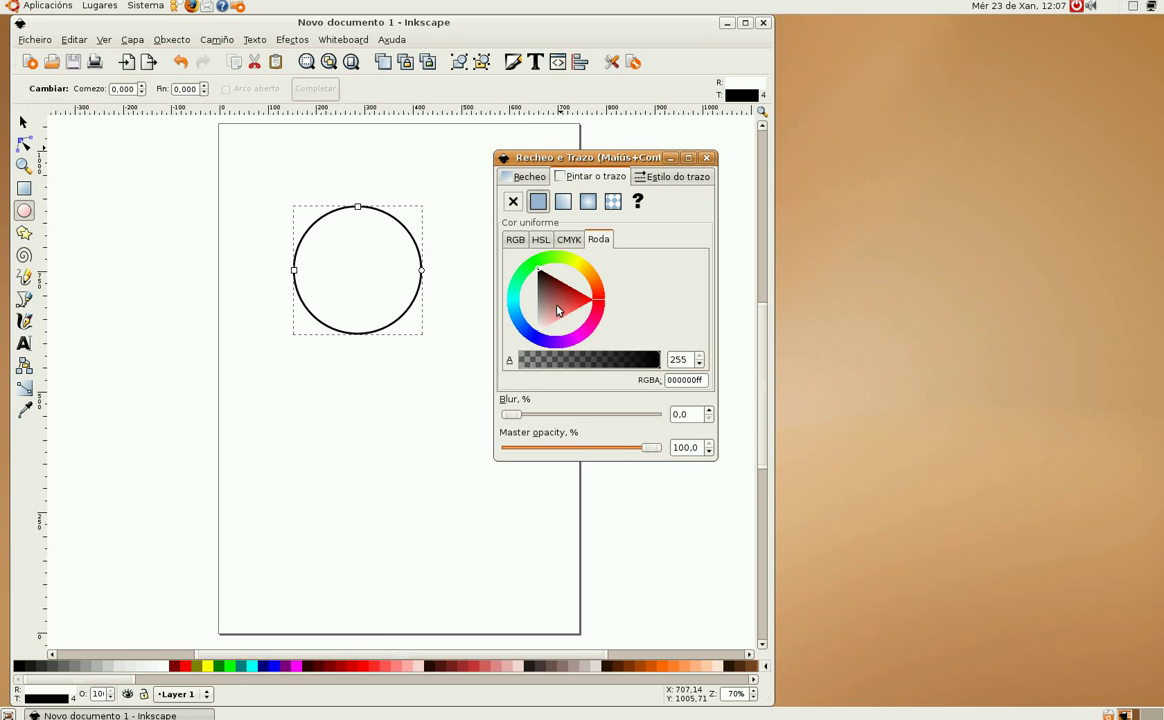
pyautogui.click(520, 308)
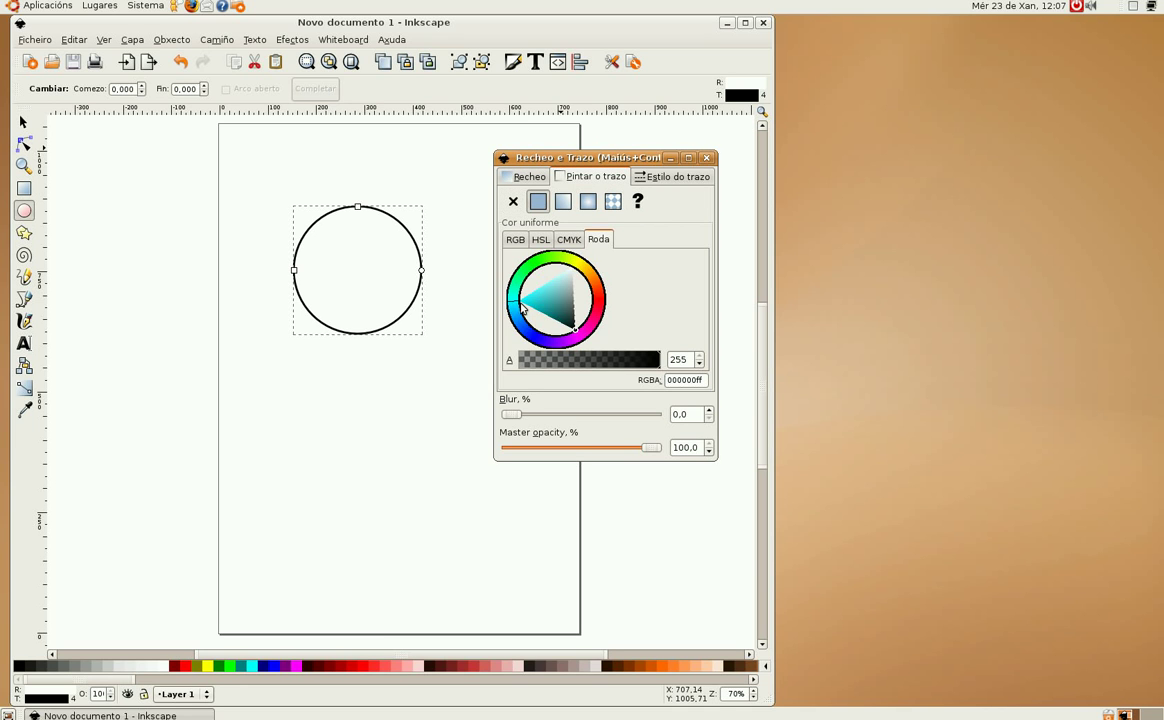
pyautogui.click(540, 311)
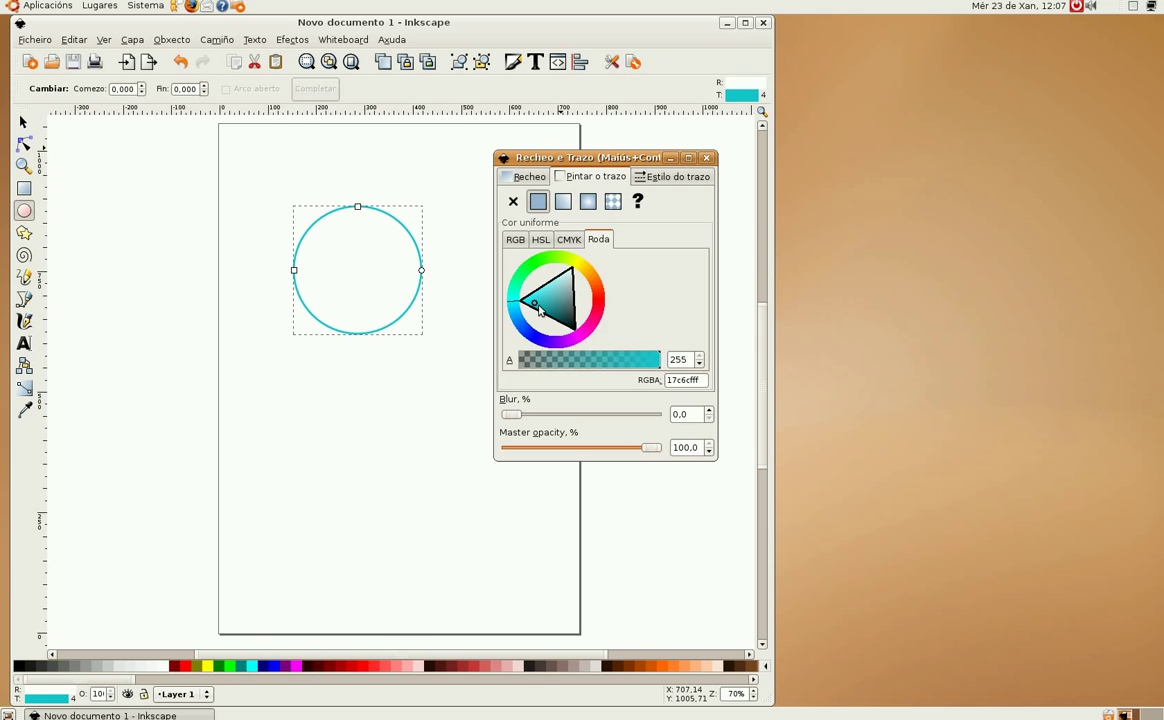
pyautogui.click(664, 179)
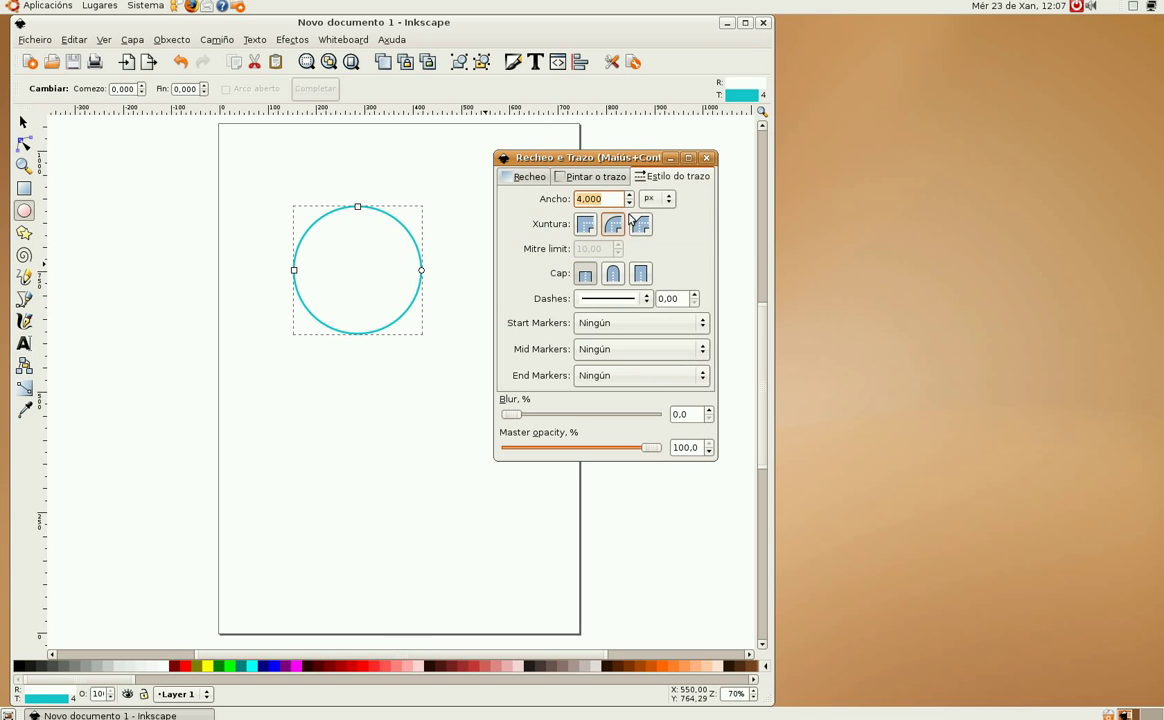
pyautogui.click(629, 196)
pyautogui.click(629, 196)
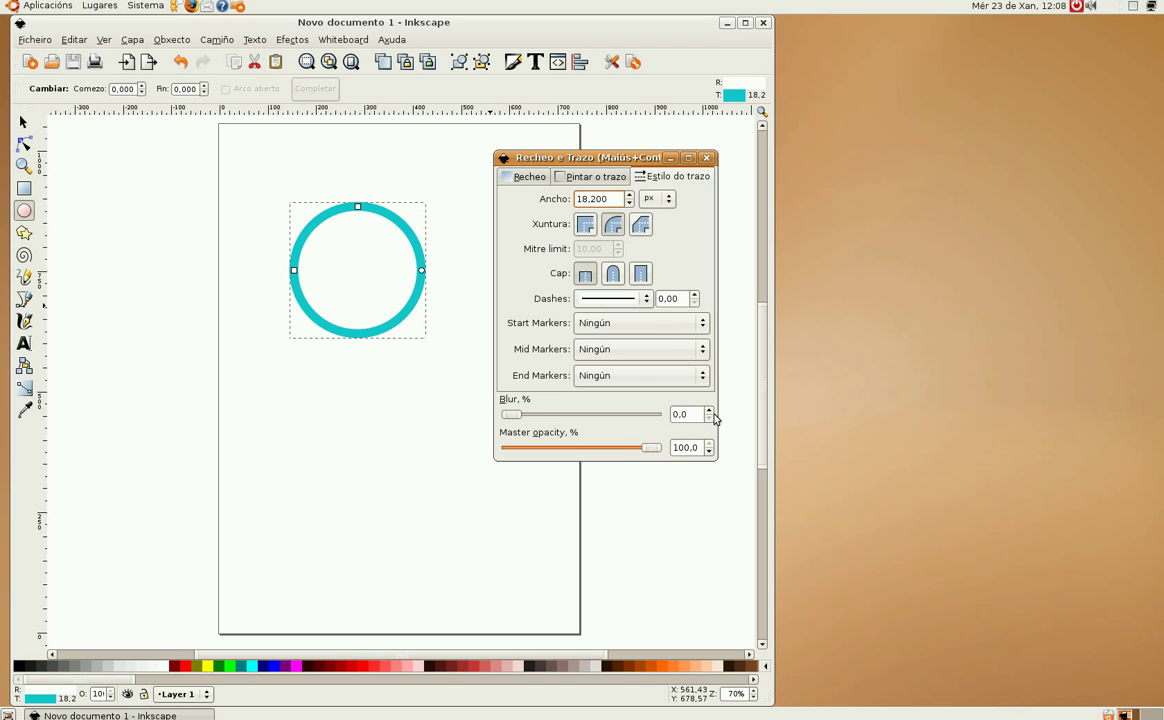
# Set the circle's blur to 5%.
pyautogui.scroll(7, 714, 419)
pyautogui.scroll(7, 714, 419)
pyautogui.scroll(20, 714, 419)
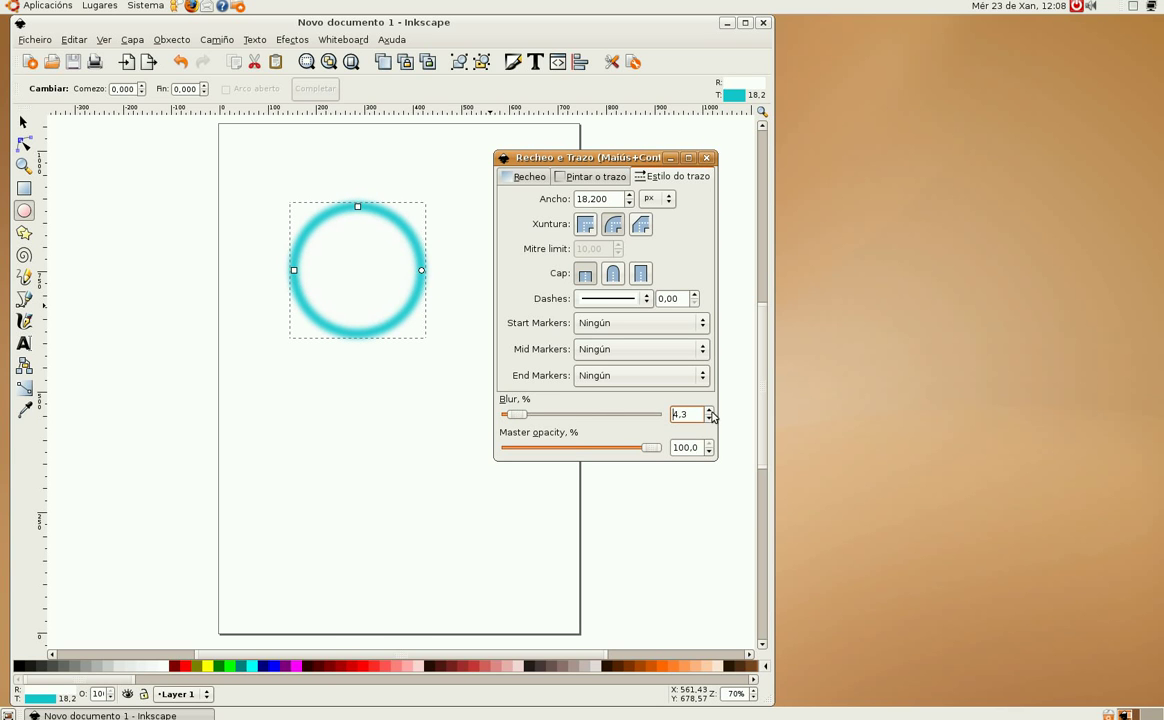
pyautogui.scroll(7, 717, 417)
pyautogui.click(690, 417)
# Draw a smaller ellipse, about 210 × 189 px, inside the circle and fill it with cyan sampled from the blurred ring.
pyautogui.moveTo(311, 218)
pyautogui.mouseDown()
pyautogui.moveTo(386, 258)
pyautogui.moveTo(413, 310)
pyautogui.mouseUp()
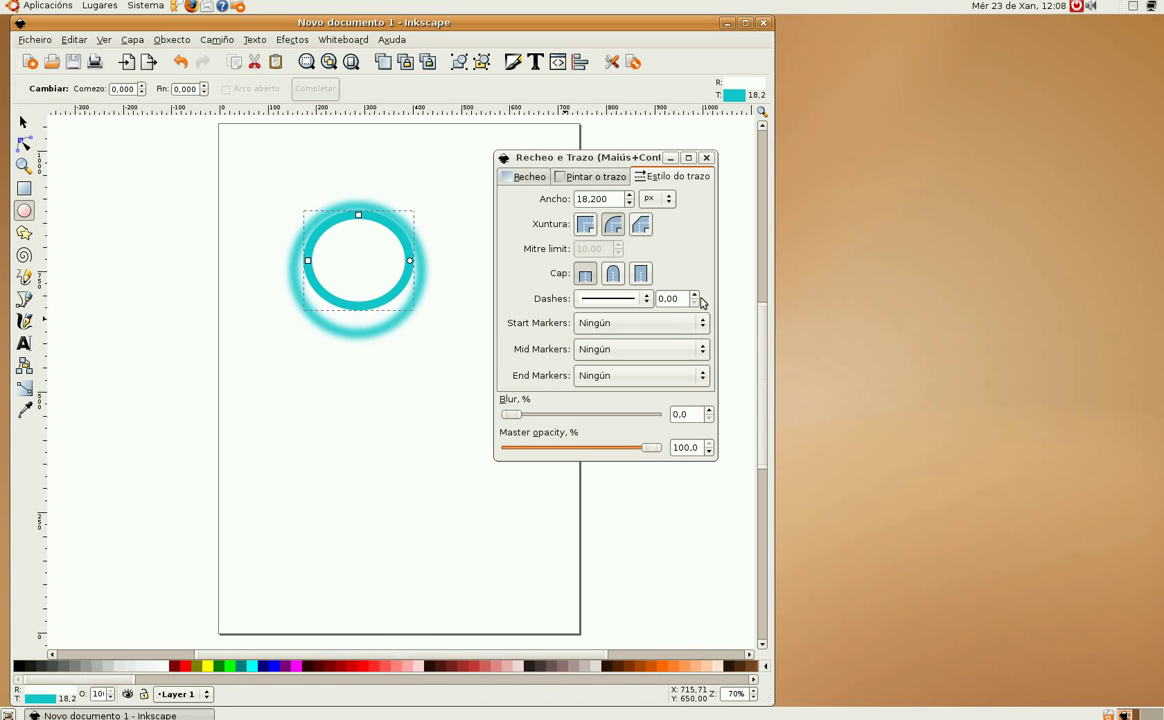
pyautogui.click(528, 182)
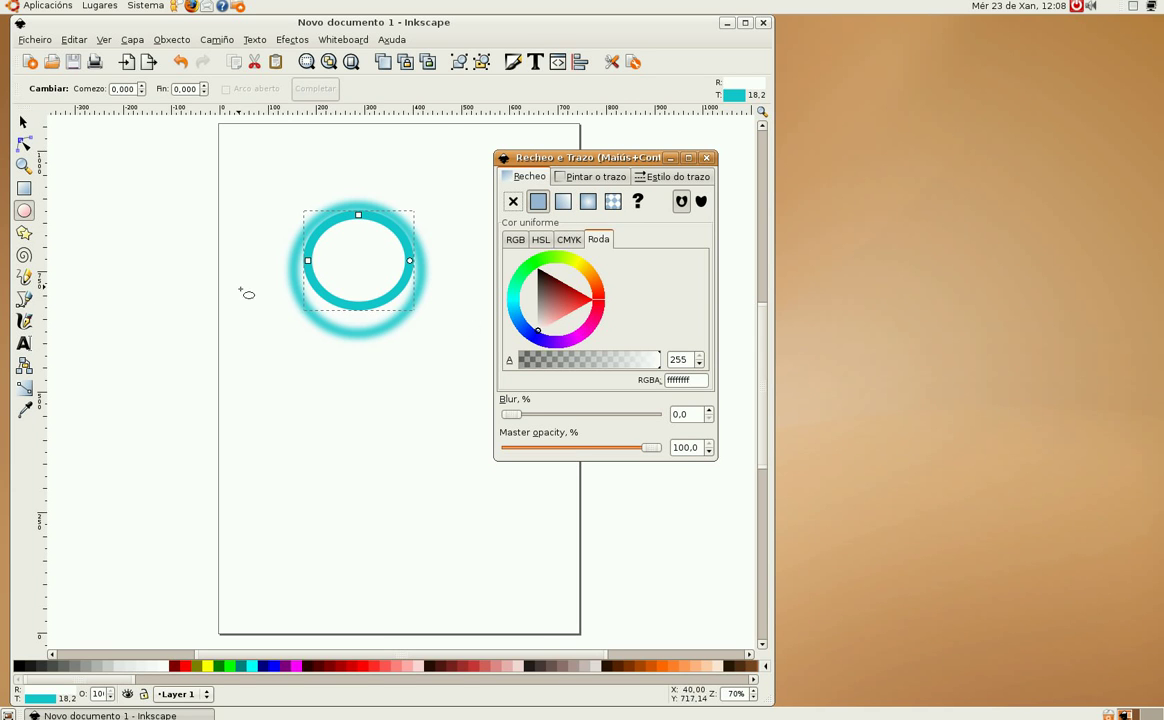
pyautogui.click(25, 410)
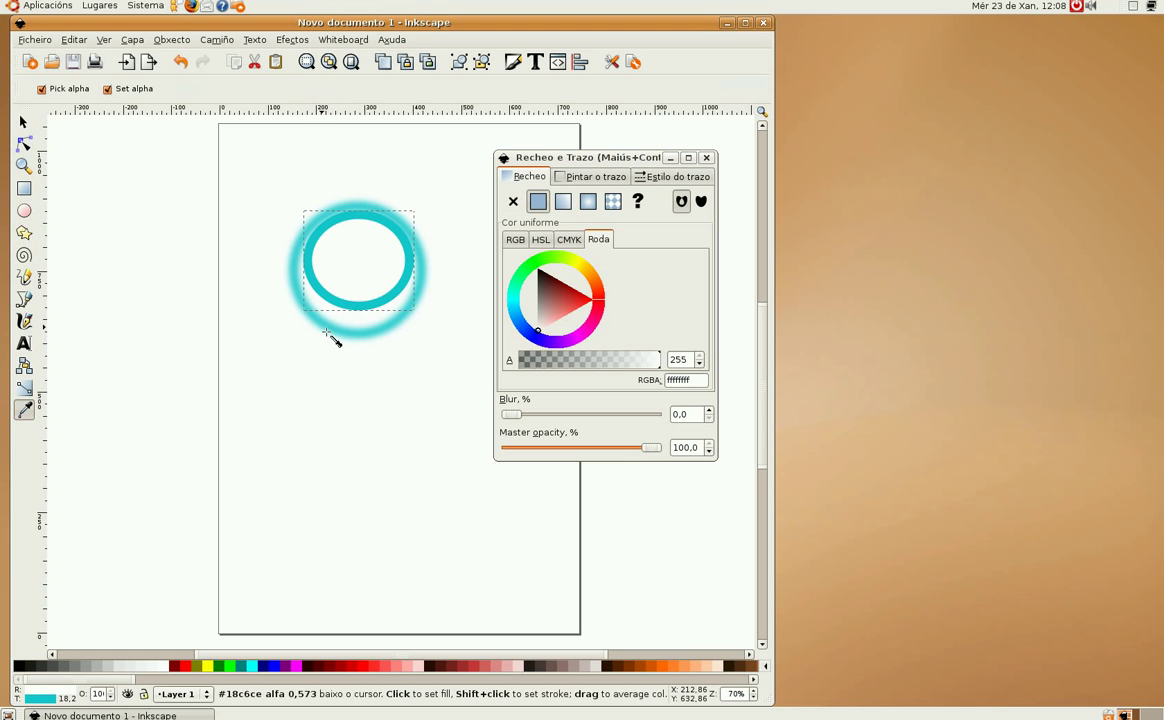
pyautogui.click(331, 334)
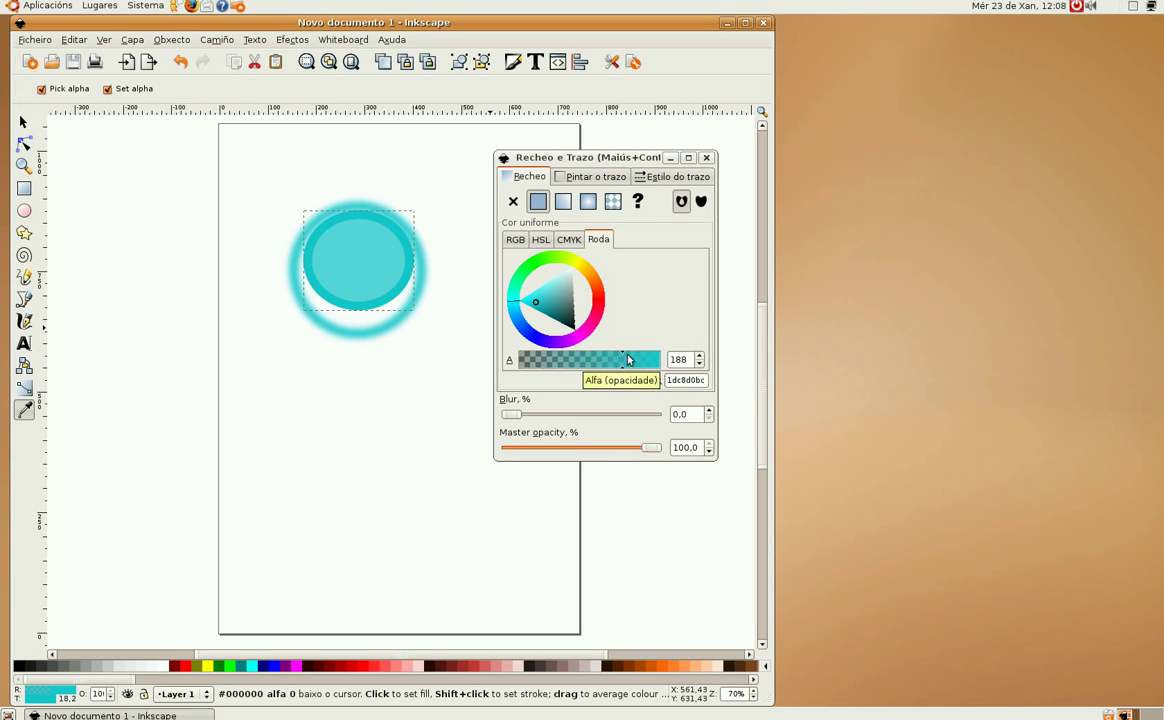
# Set the ellipse's fill alpha to 255 and remove its stroke paint.
pyautogui.moveTo(630, 360); pyautogui.dragTo(672, 364)
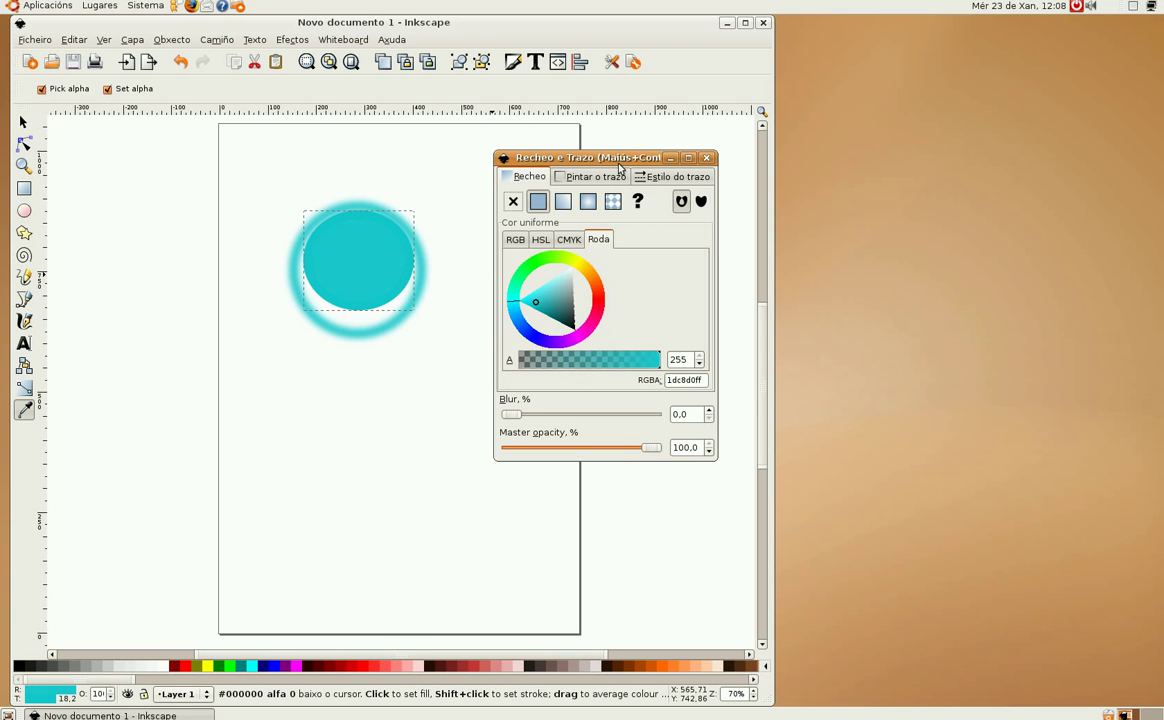
pyautogui.click(607, 177)
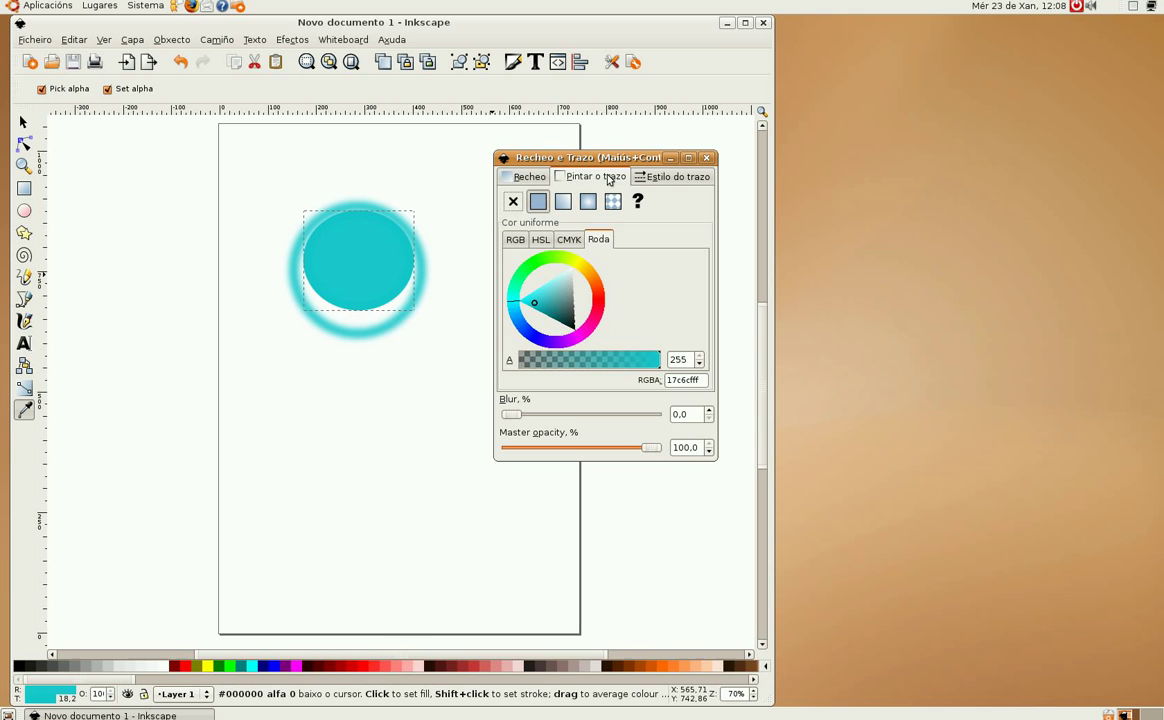
pyautogui.click(517, 208)
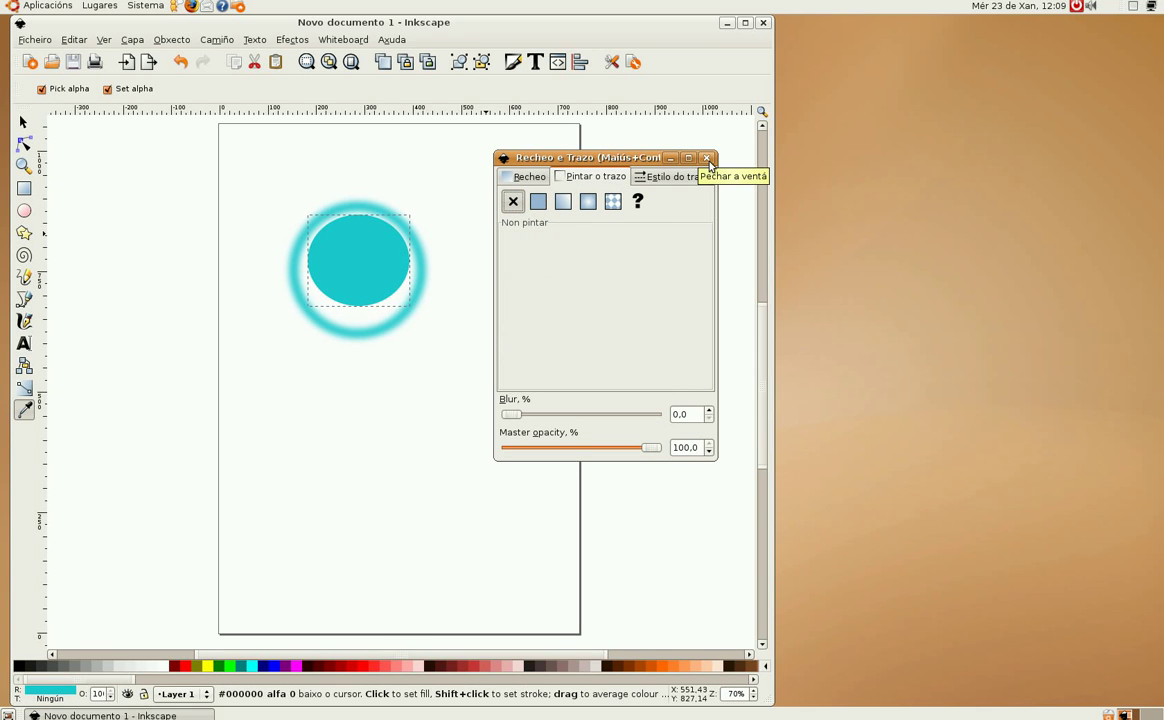
# Reposition and stretch the ellipse to about 241 × 198 px so it fits against the inner upper part of the ring.
pyautogui.click(27, 126)
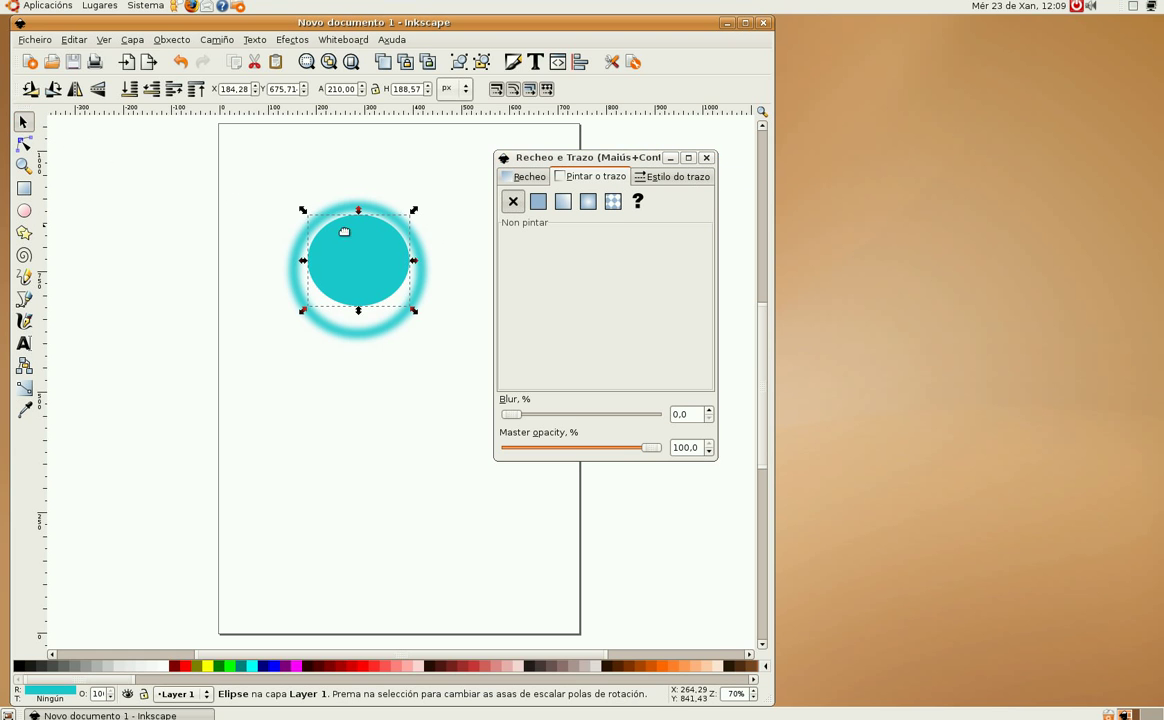
pyautogui.click(378, 253)
pyautogui.moveTo(377, 252); pyautogui.dragTo(359, 296)
pyautogui.scroll(4, 376, 243)
pyautogui.moveTo(109, 371); pyautogui.dragTo(86, 387)
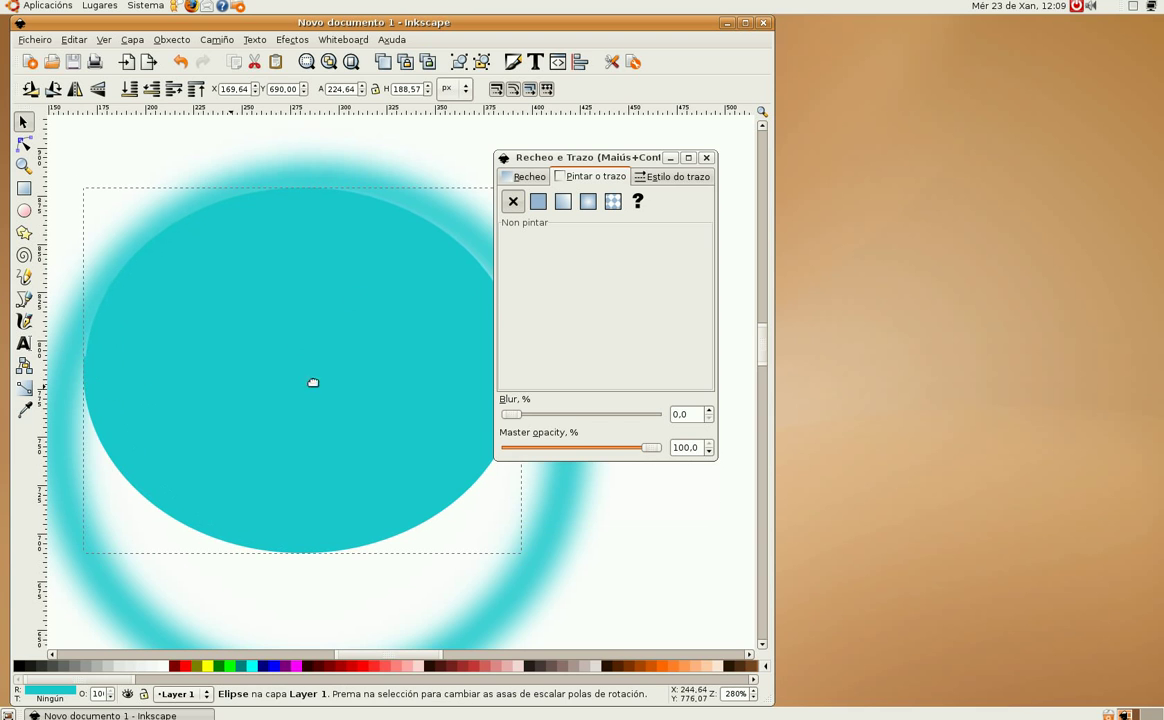
pyautogui.moveTo(614, 162); pyautogui.dragTo(701, 169)
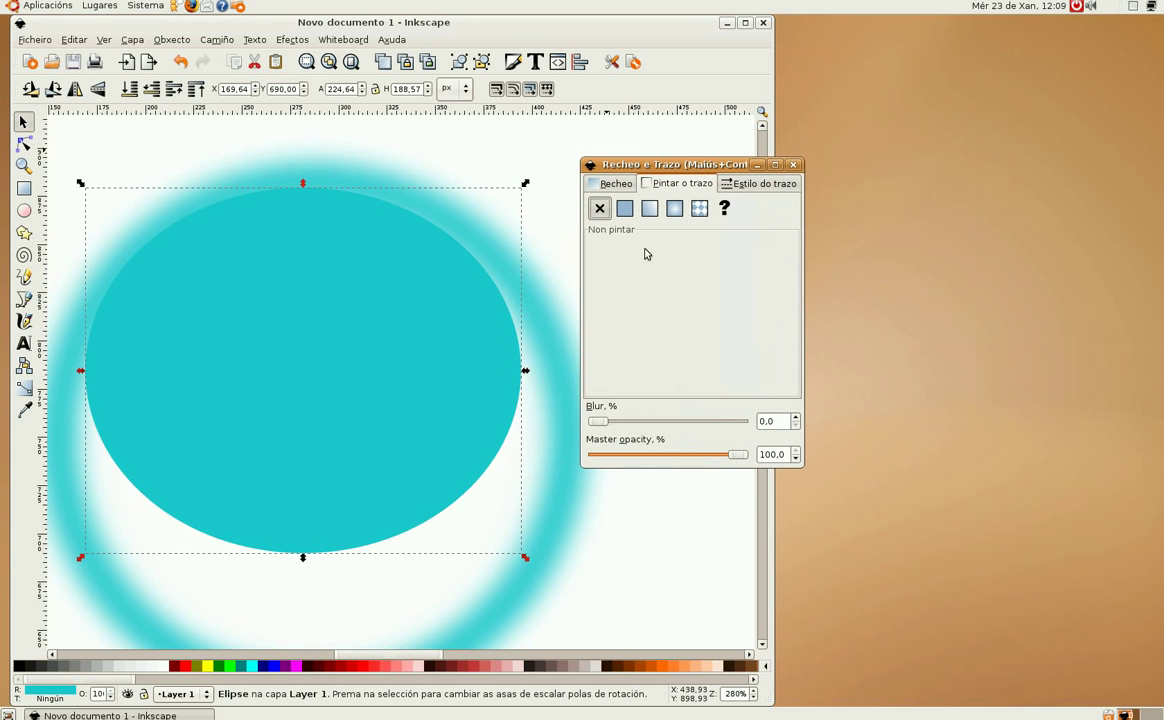
pyautogui.moveTo(533, 381); pyautogui.dragTo(556, 390)
pyautogui.moveTo(377, 268); pyautogui.dragTo(377, 278)
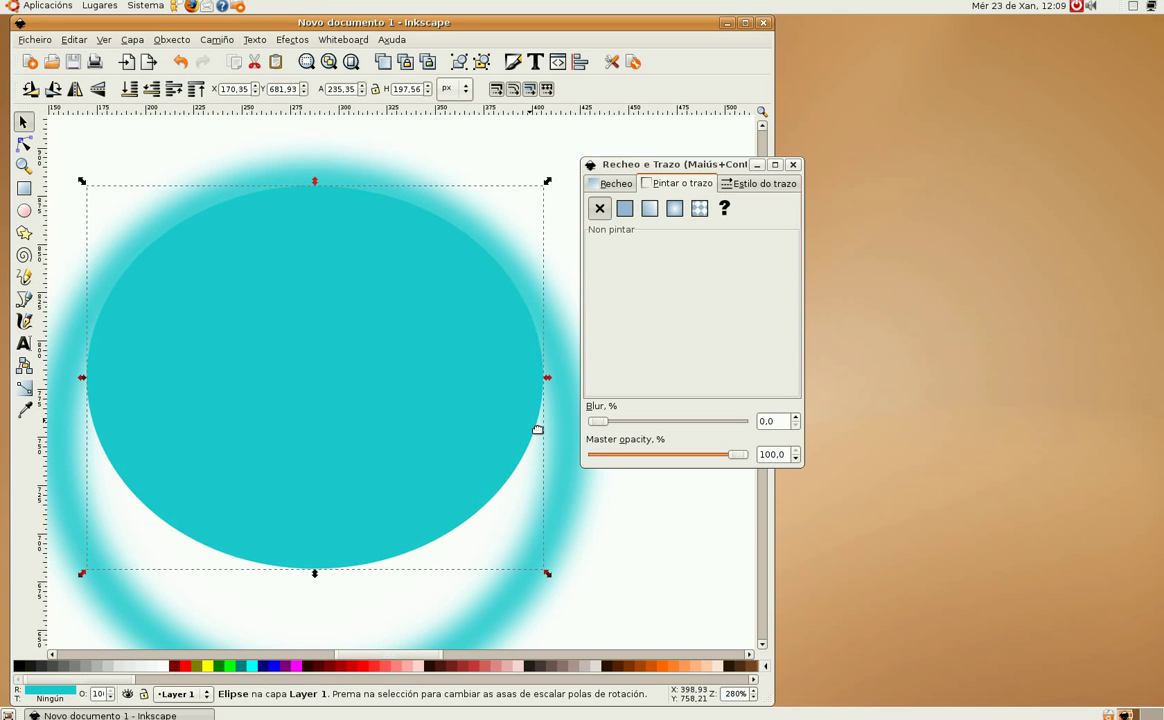
pyautogui.moveTo(553, 388); pyautogui.dragTo(558, 390)
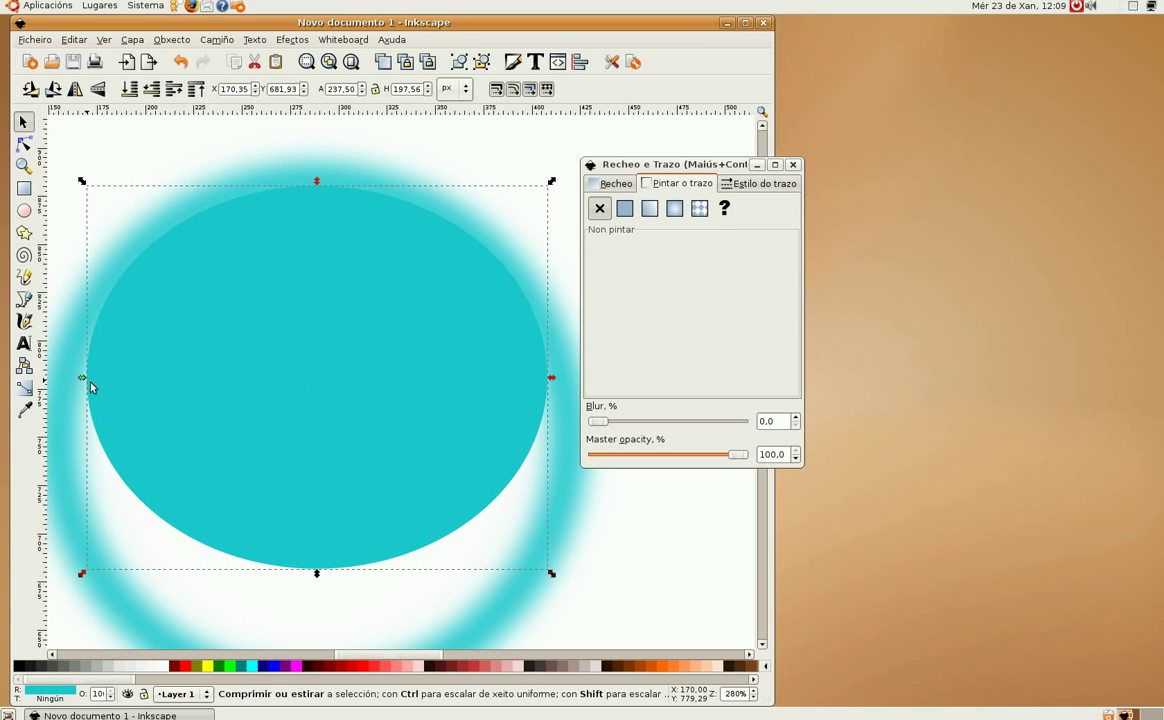
pyautogui.moveTo(87, 381); pyautogui.dragTo(77, 381)
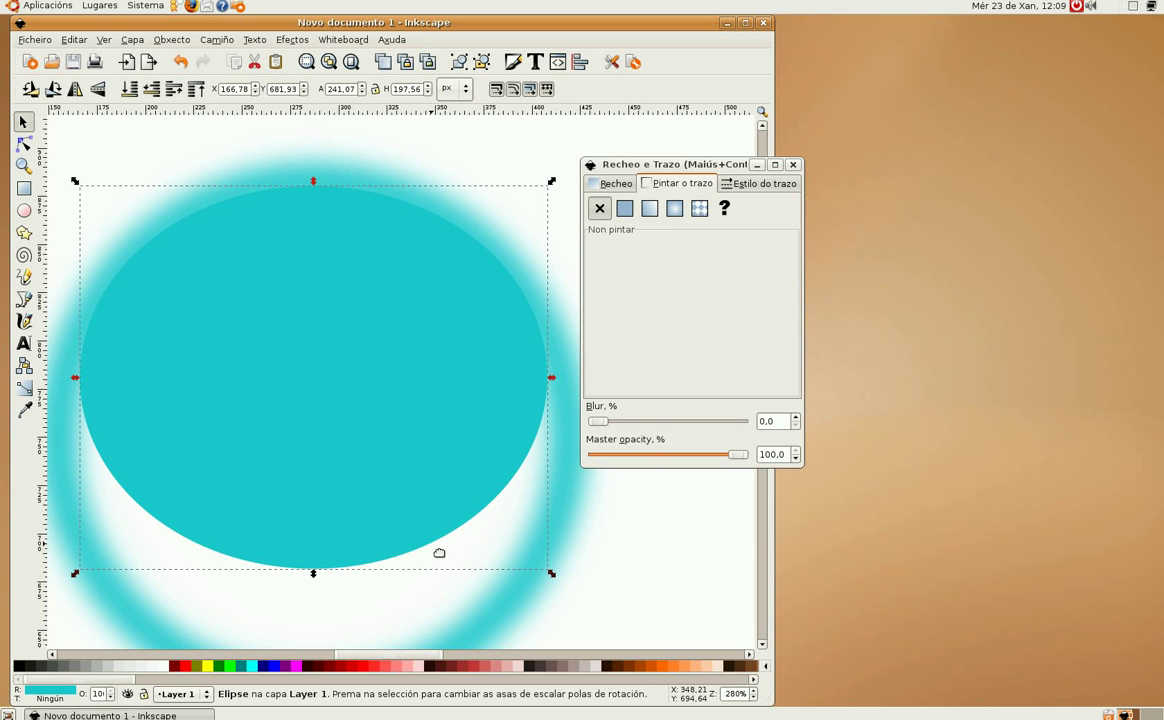
# Set the ellipse's blur to 4%.
pyautogui.click(797, 419)
pyautogui.click(797, 419)
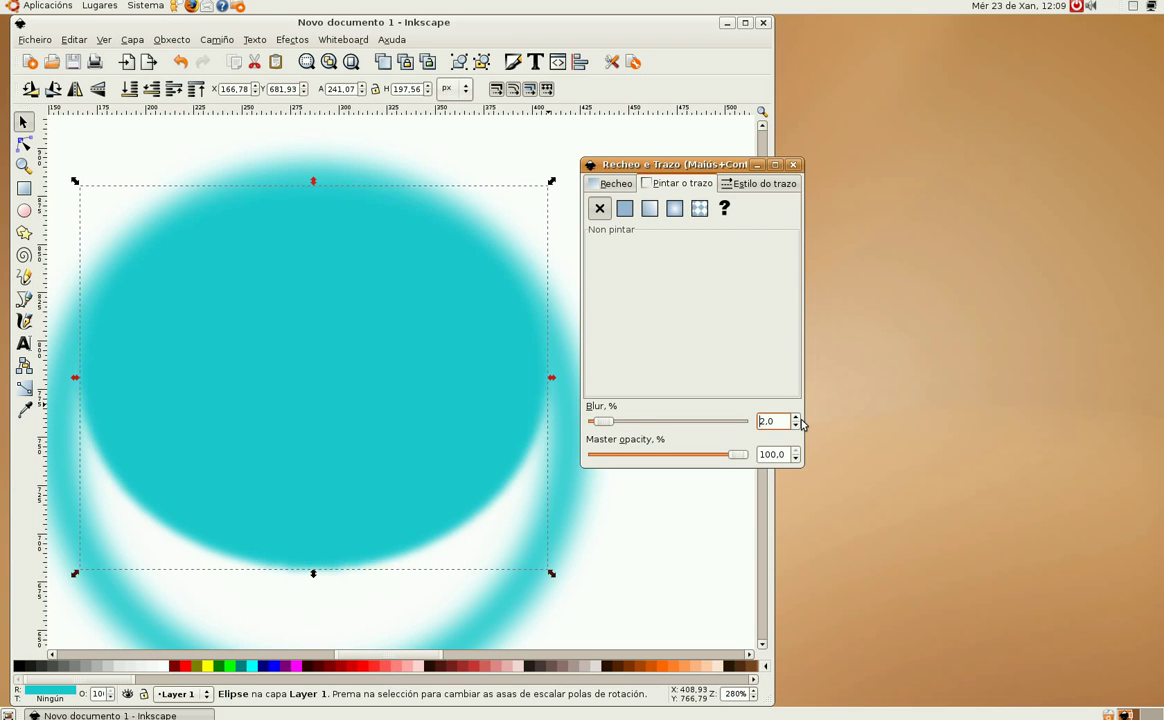
pyautogui.click(797, 419)
pyautogui.click(797, 419)
pyautogui.click(797, 419)
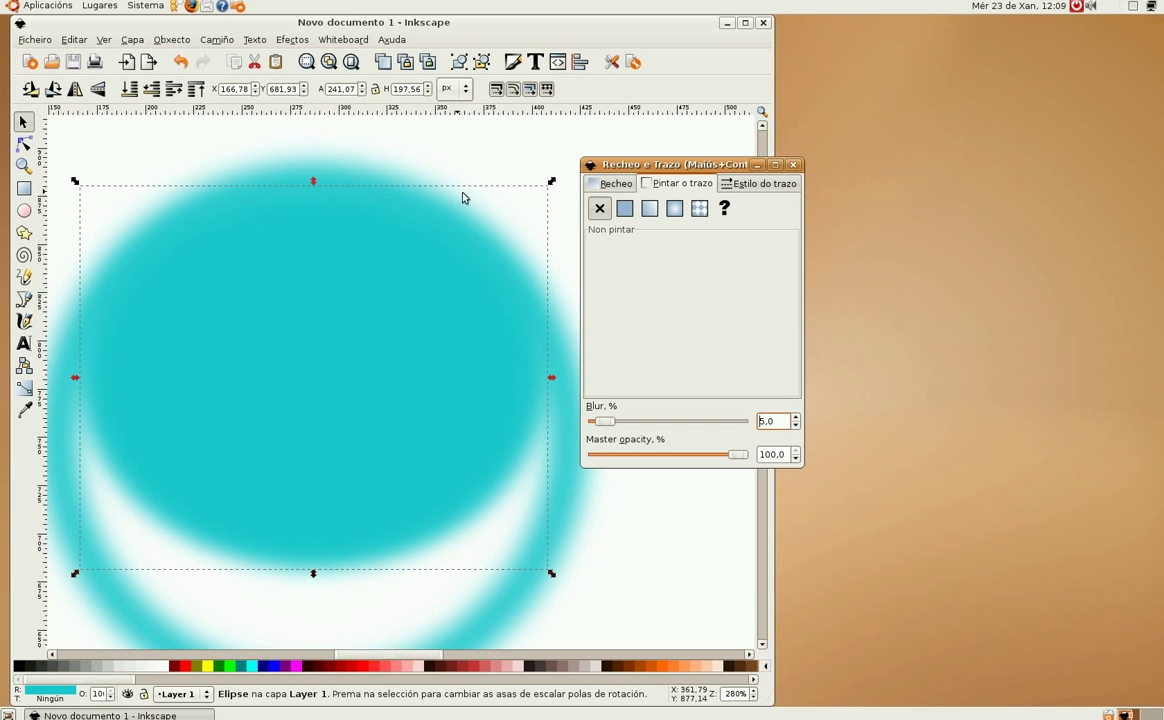
# Apply a linear gradient fill to the ellipse and move the gradient's opaque start point to the ellipse's top centre.
pyautogui.click(649, 208)
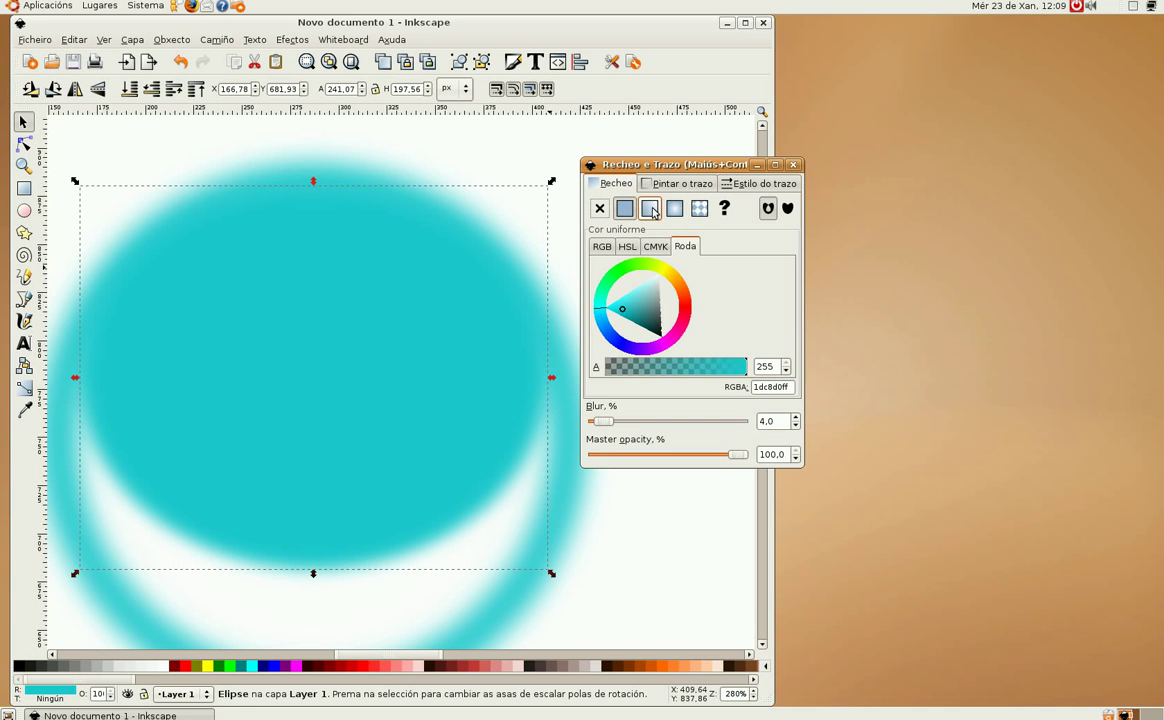
pyautogui.click(650, 209)
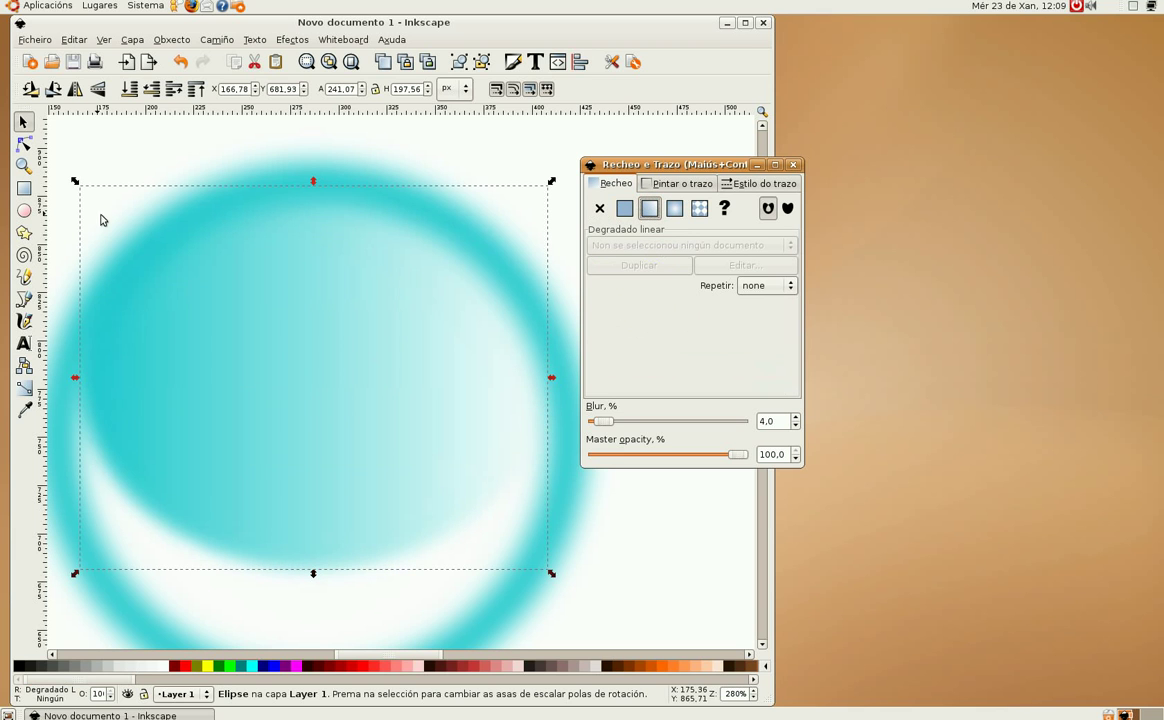
pyautogui.click(24, 389)
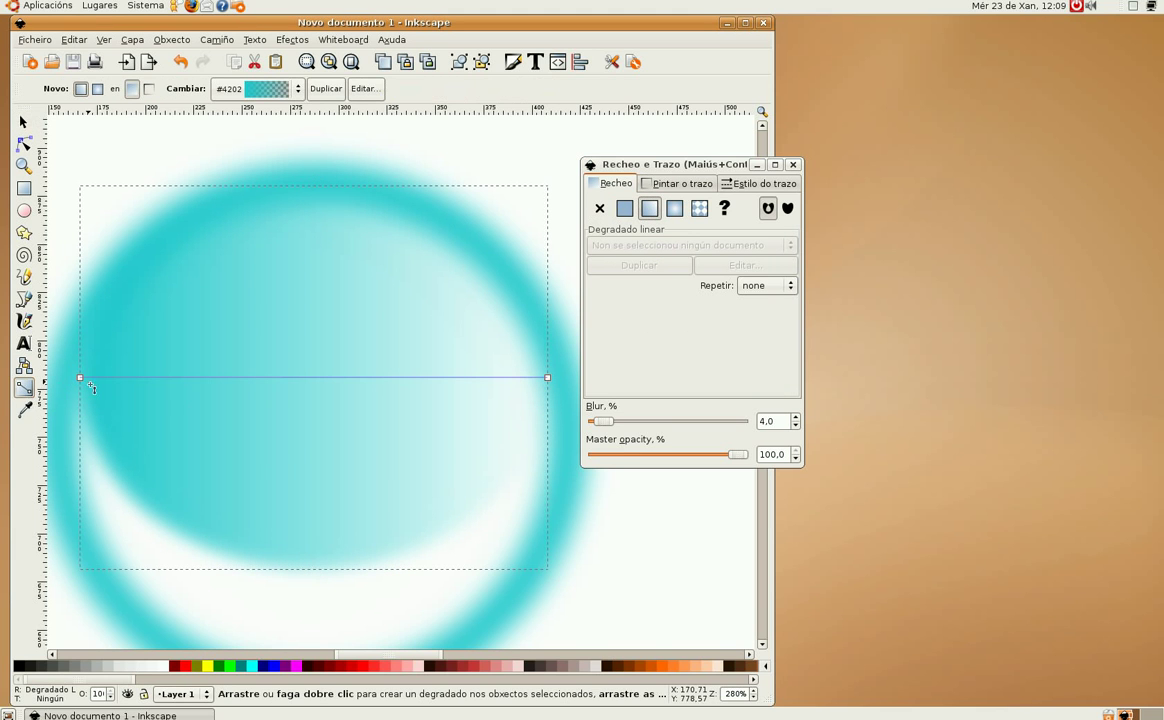
pyautogui.moveTo(93, 362); pyautogui.dragTo(320, 193)
# Move the gradient's transparent end point to the ellipse's bottom centre and align the start point so the gradient runs vertically.
pyautogui.click(548, 378)
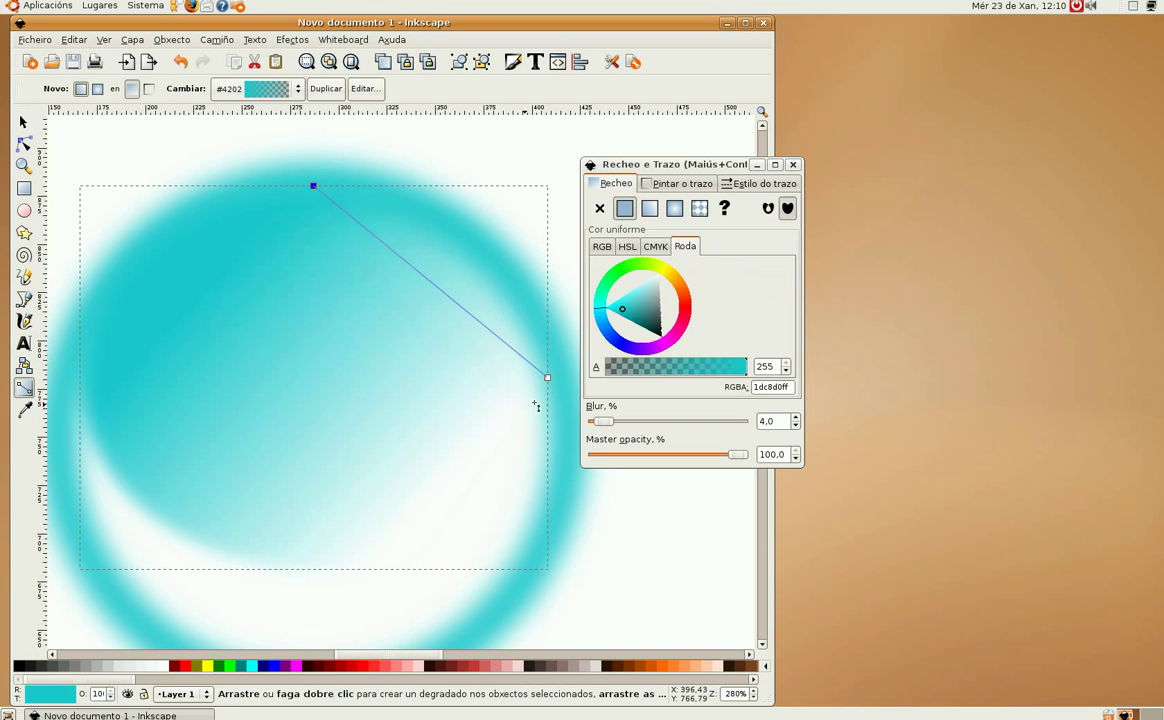
pyautogui.moveTo(548, 390); pyautogui.dragTo(322, 380)
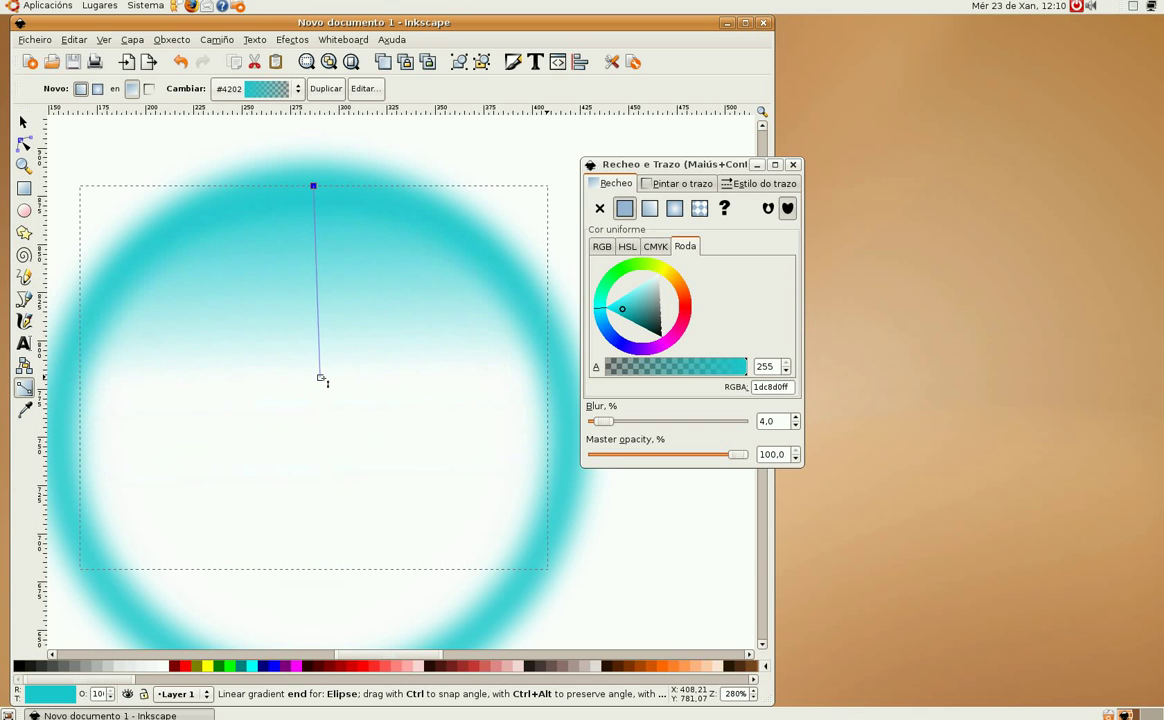
pyautogui.moveTo(320, 468); pyautogui.dragTo(325, 573)
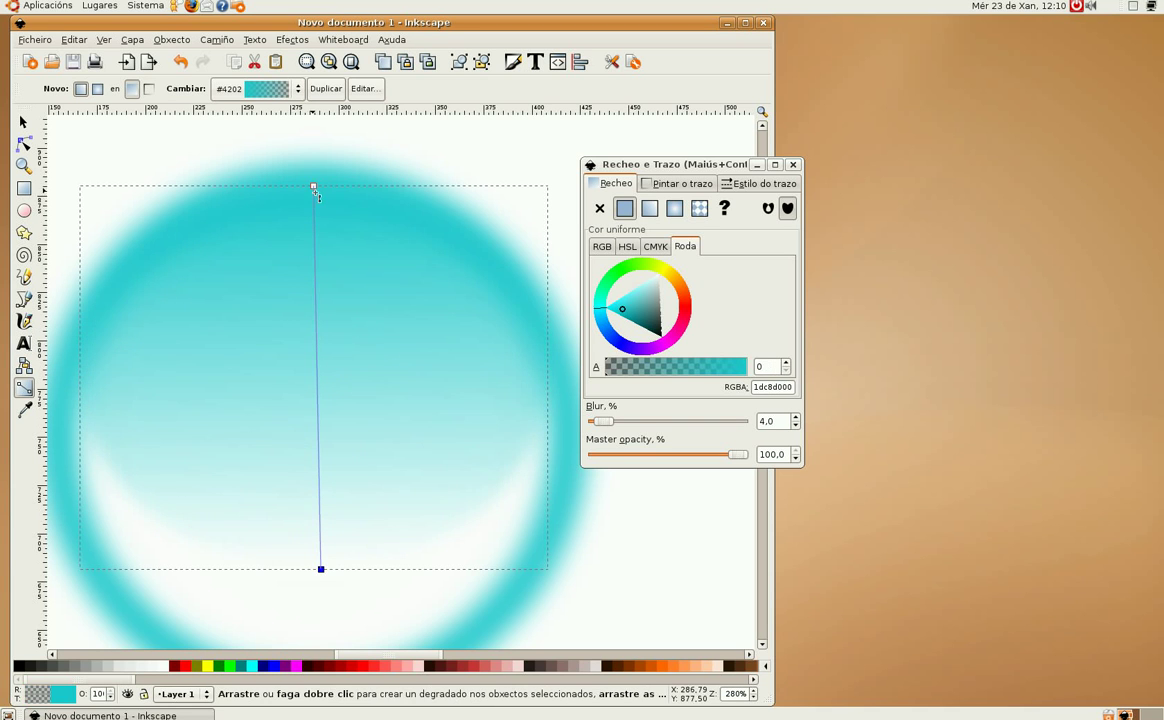
pyautogui.moveTo(314, 187)
pyautogui.mouseDown()
pyautogui.moveTo(320, 361)
pyautogui.moveTo(321, 197)
pyautogui.mouseUp()
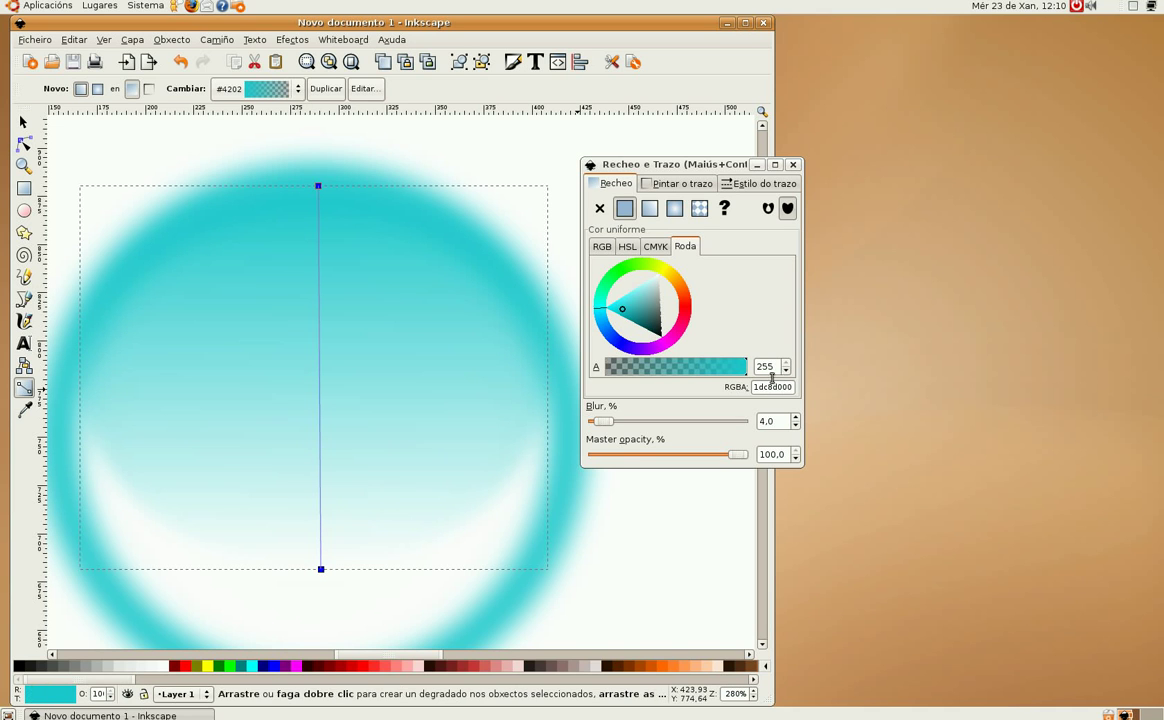
pyautogui.click(212, 174)
pyautogui.scroll(-2, 189, 270)
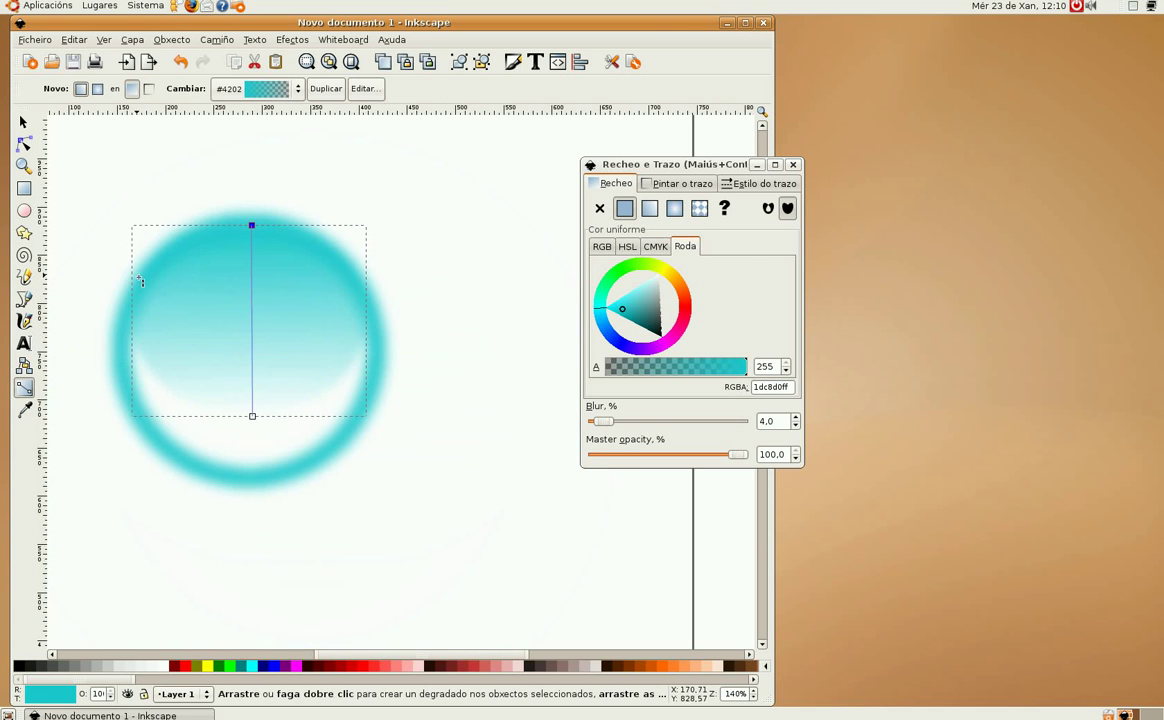
# Select the blurred ring circle and raise it in front of the gradient ellipse.
pyautogui.click(25, 124)
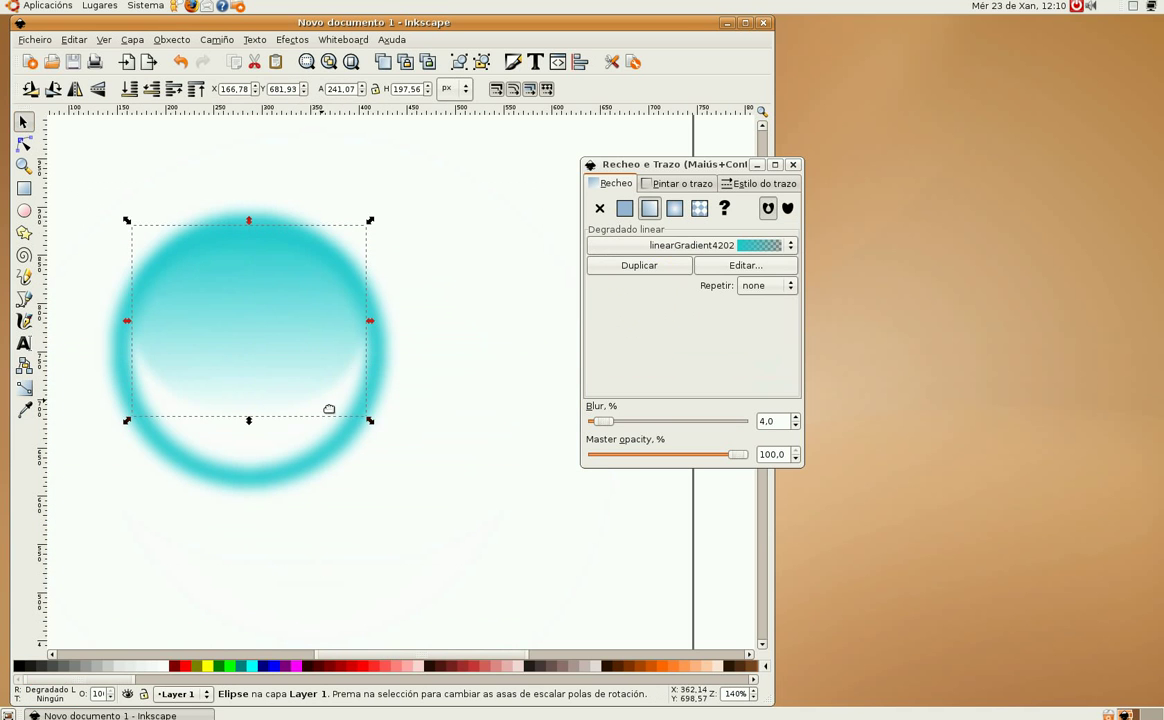
pyautogui.click(316, 470)
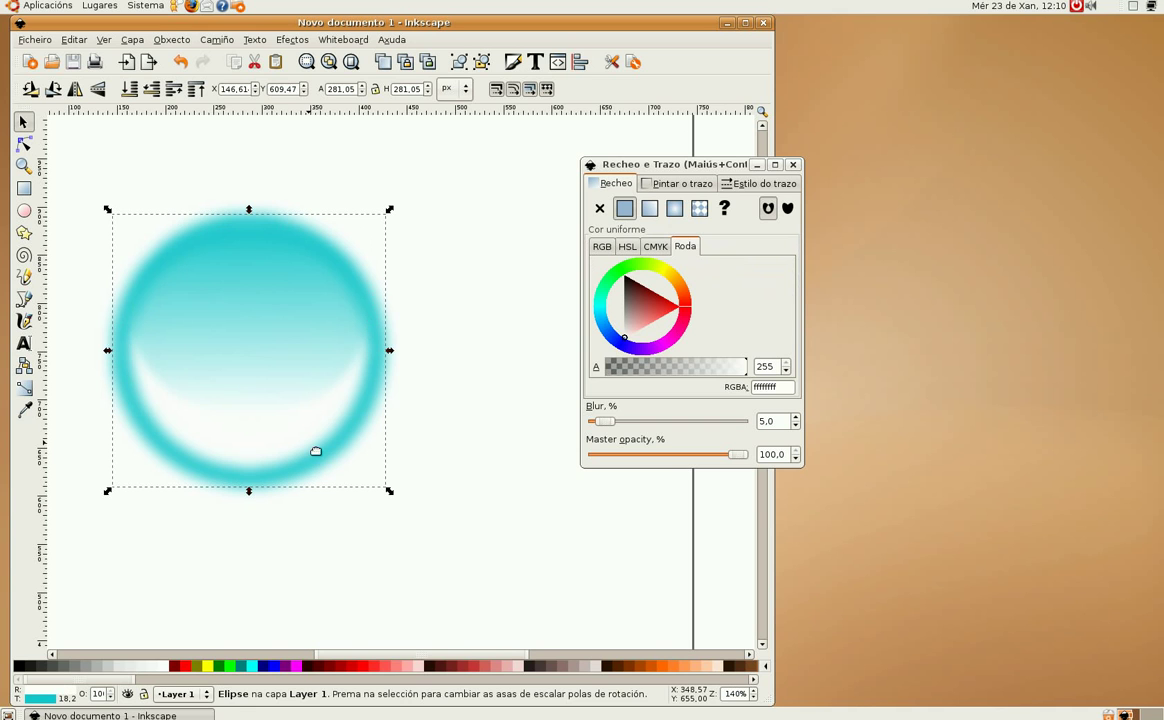
pyautogui.press('Delete')
pyautogui.click(342, 453)
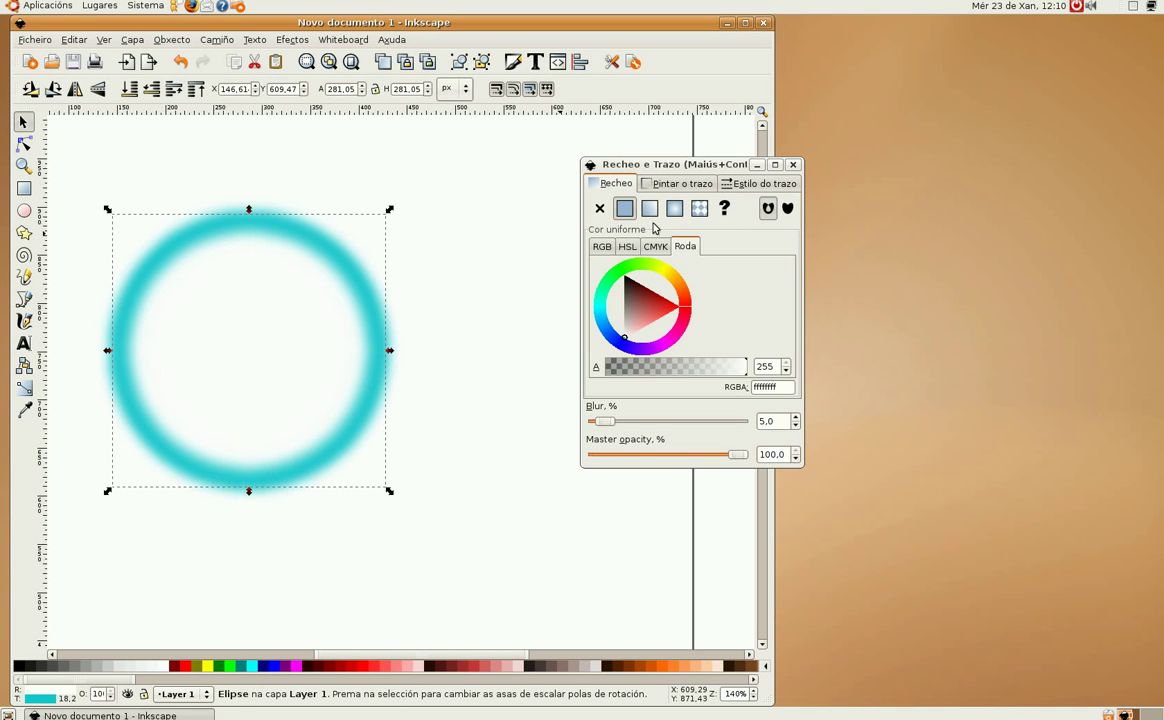
# Remove the fill from the front ring circle and set its blur to 0%.
pyautogui.click(599, 208)
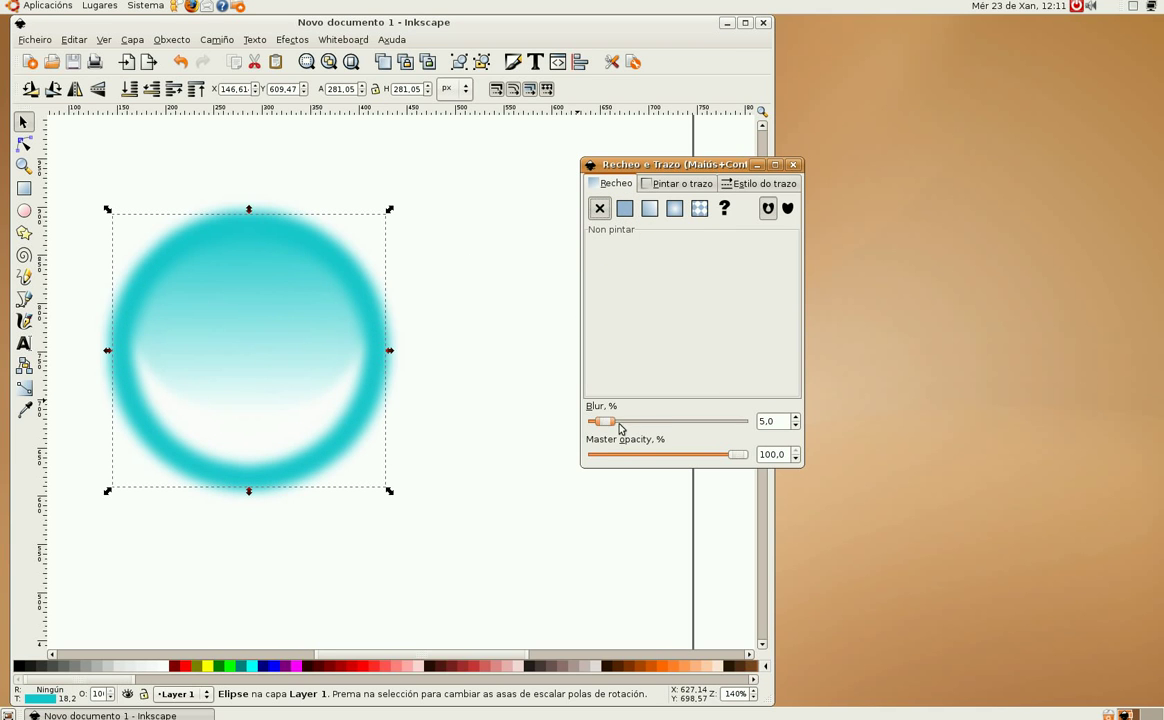
pyautogui.moveTo(780, 426); pyautogui.dragTo(754, 421)
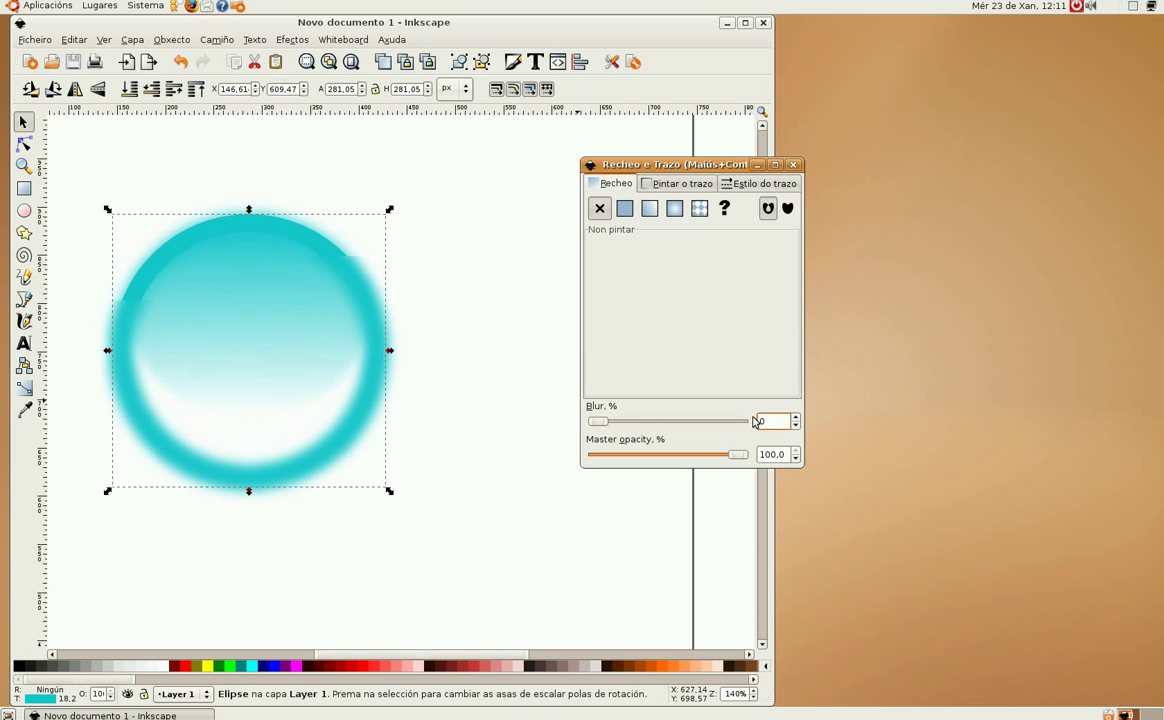
pyautogui.write('0')
pyautogui.press('Return')
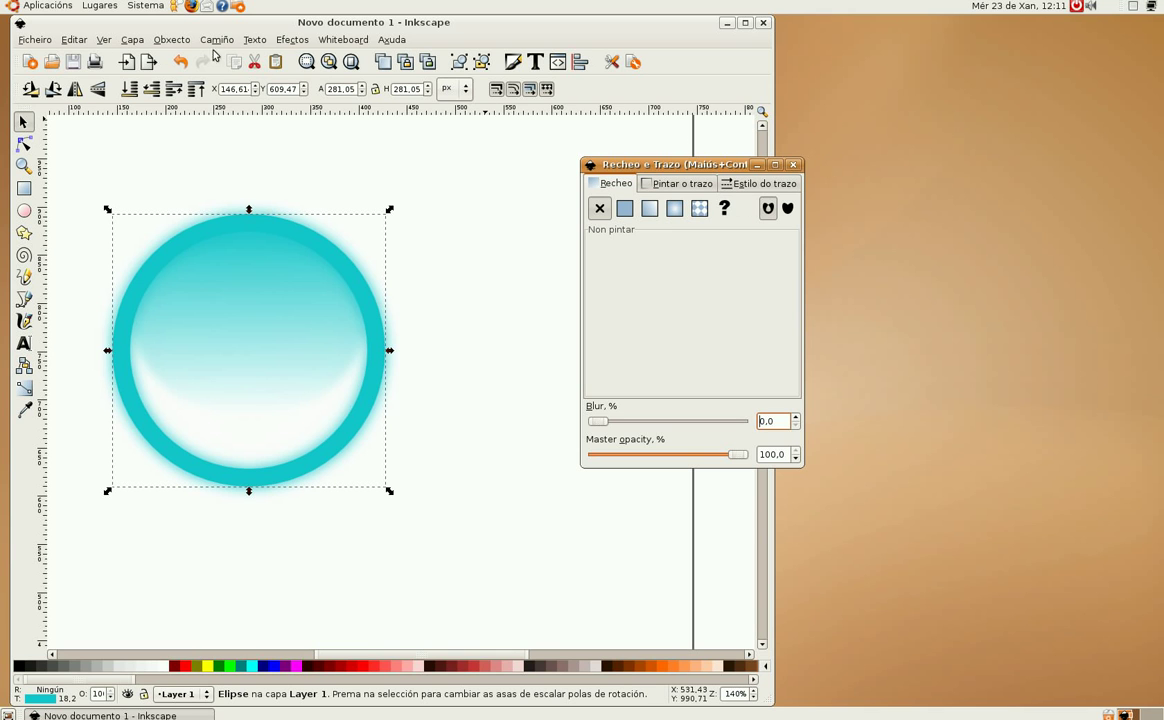
# Scale the front ring circle up proportionally by 5% in width and height.
pyautogui.click(165, 41)
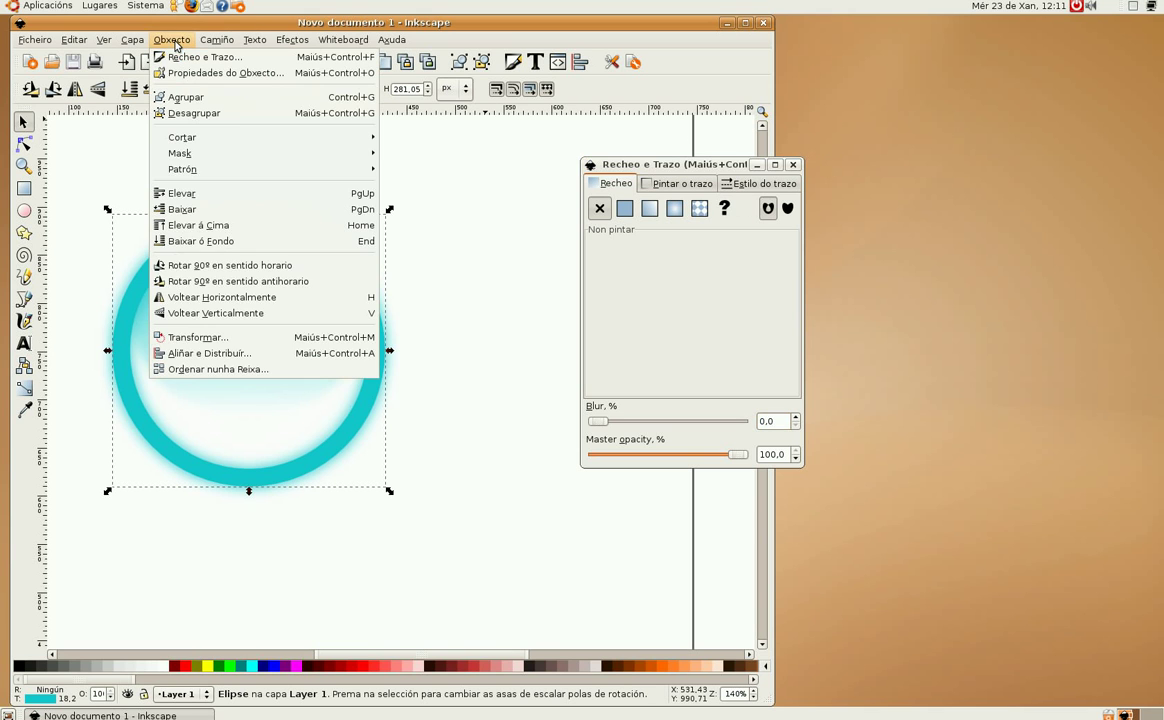
pyautogui.click(205, 341)
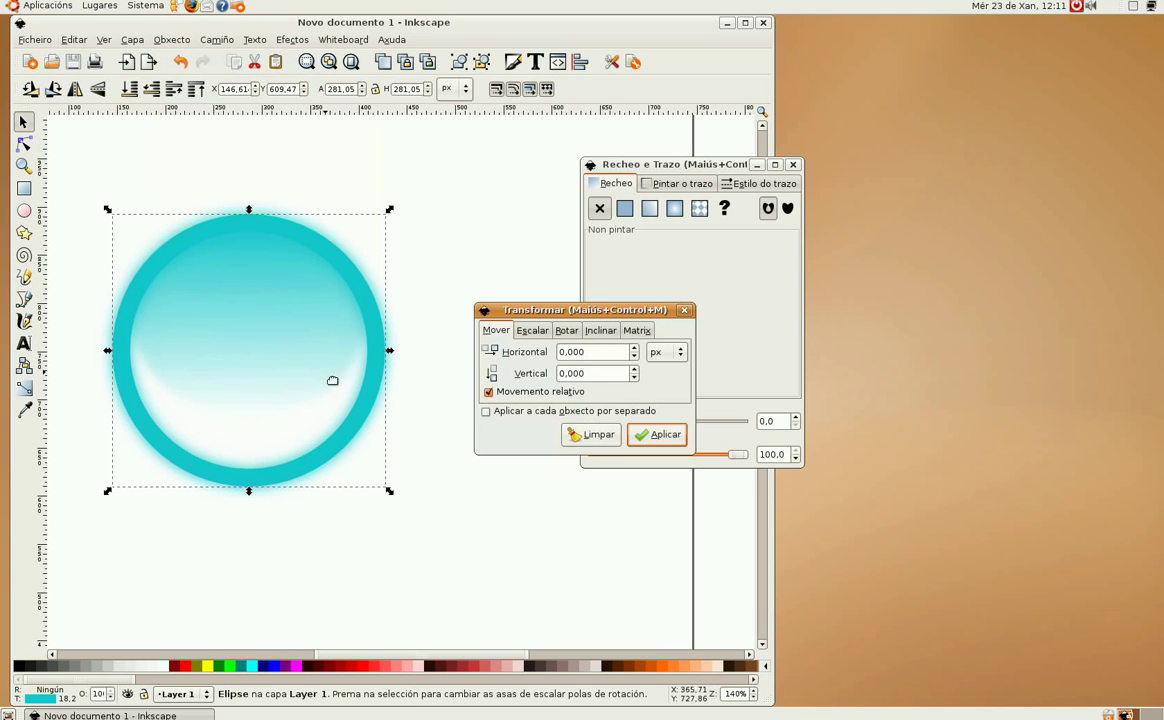
pyautogui.click(530, 331)
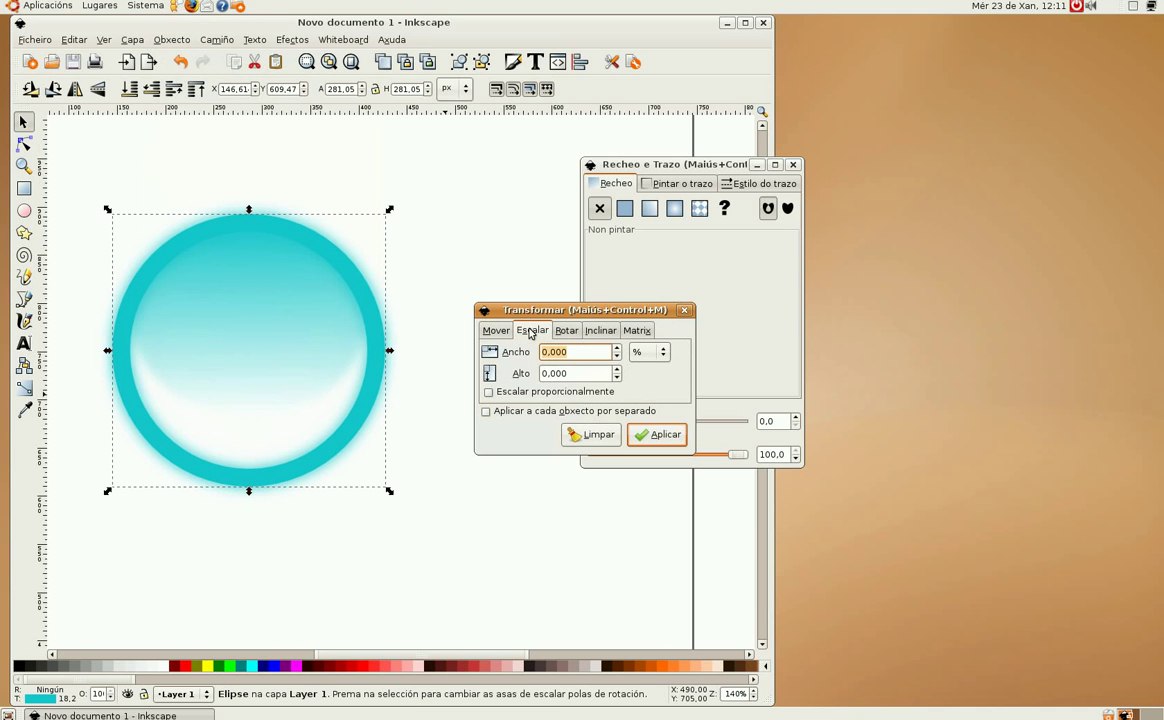
pyautogui.click(489, 393)
pyautogui.click(549, 354)
pyautogui.write('5')
pyautogui.click(662, 436)
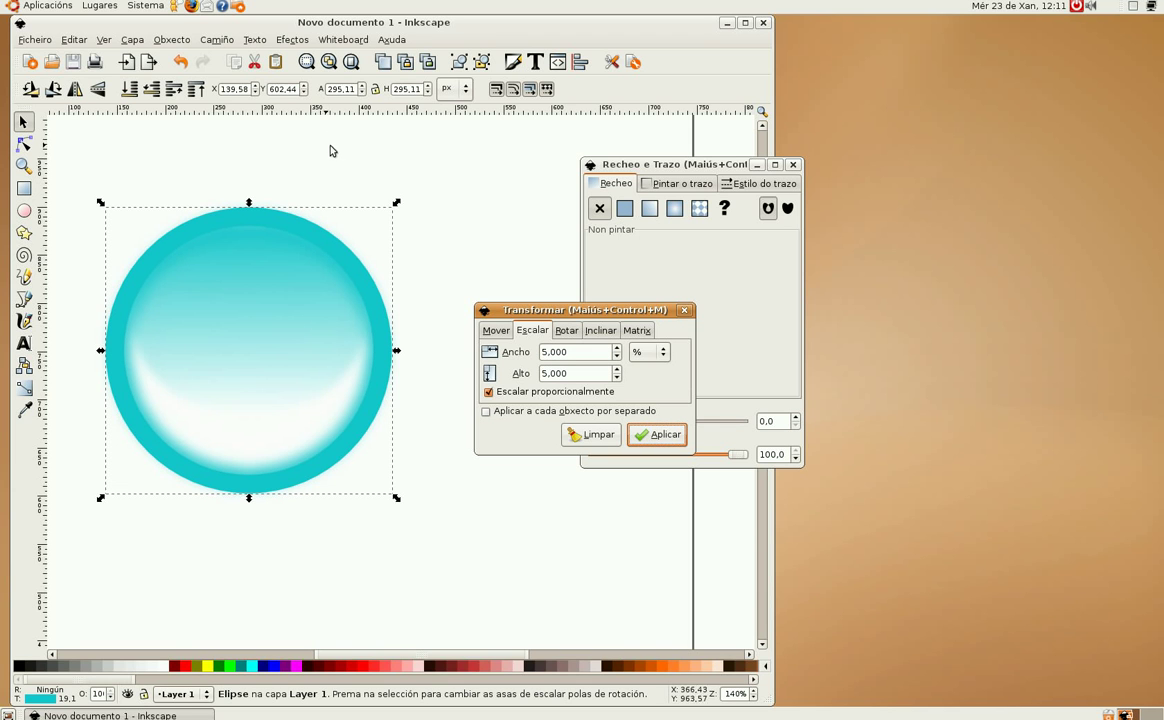
pyautogui.click(684, 311)
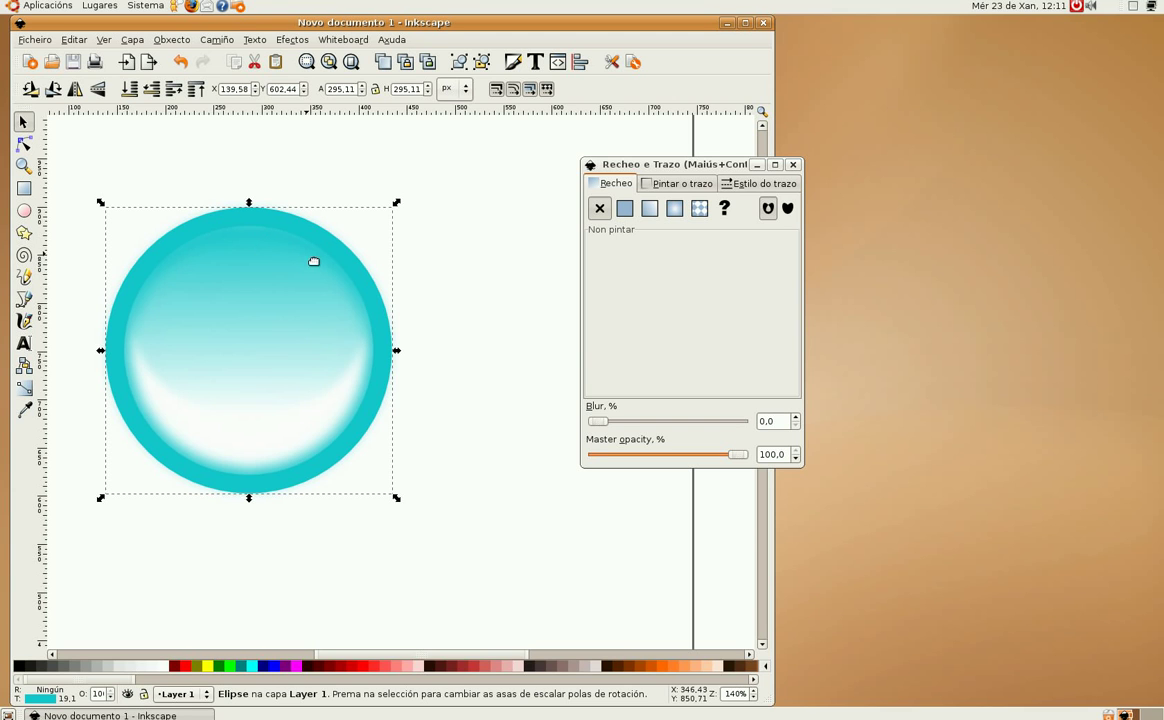
# Select all three objects and clip the blurred ring and gradient ellipse to the enlarged front circle.
pyautogui.moveTo(79, 177); pyautogui.dragTo(417, 530)
pyautogui.click(171, 40)
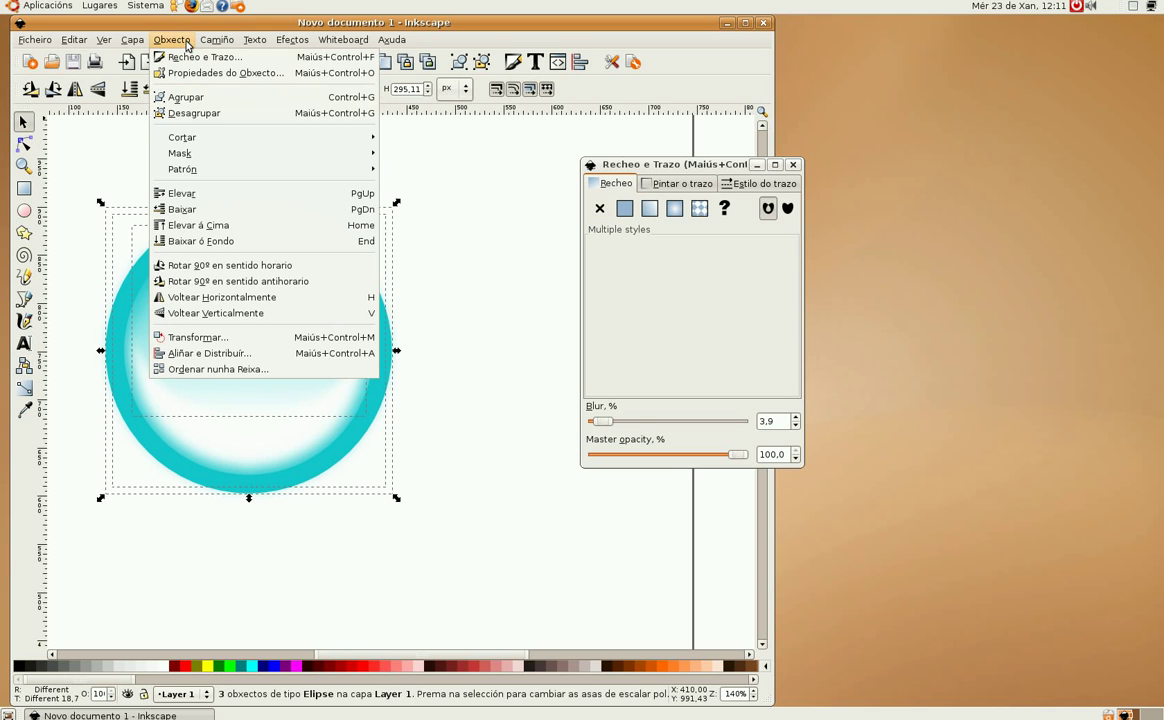
pyautogui.moveTo(198, 134)
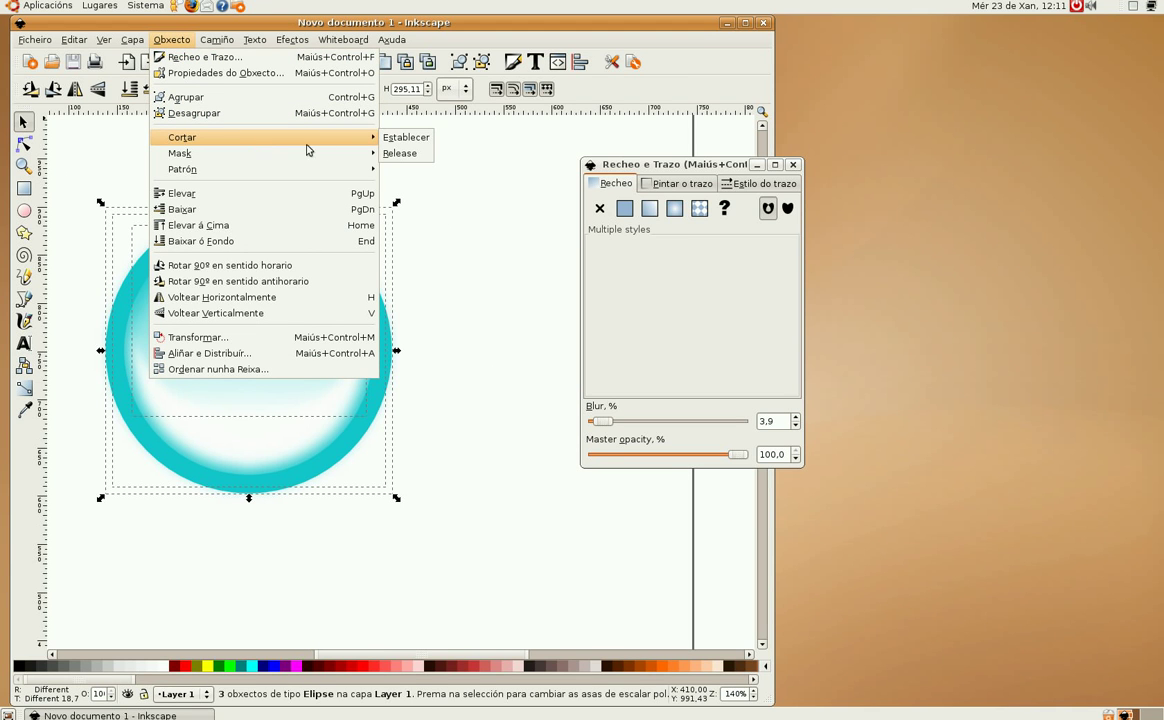
pyautogui.click(404, 141)
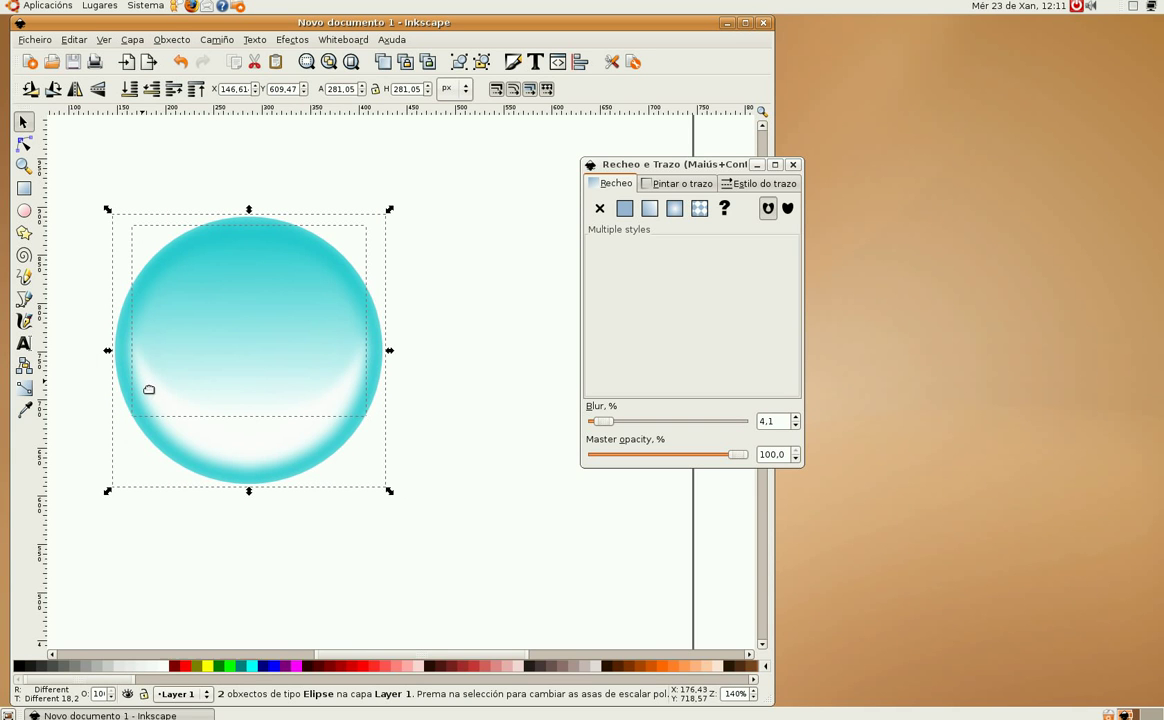
pyautogui.hotkey('ctrl', 'z')
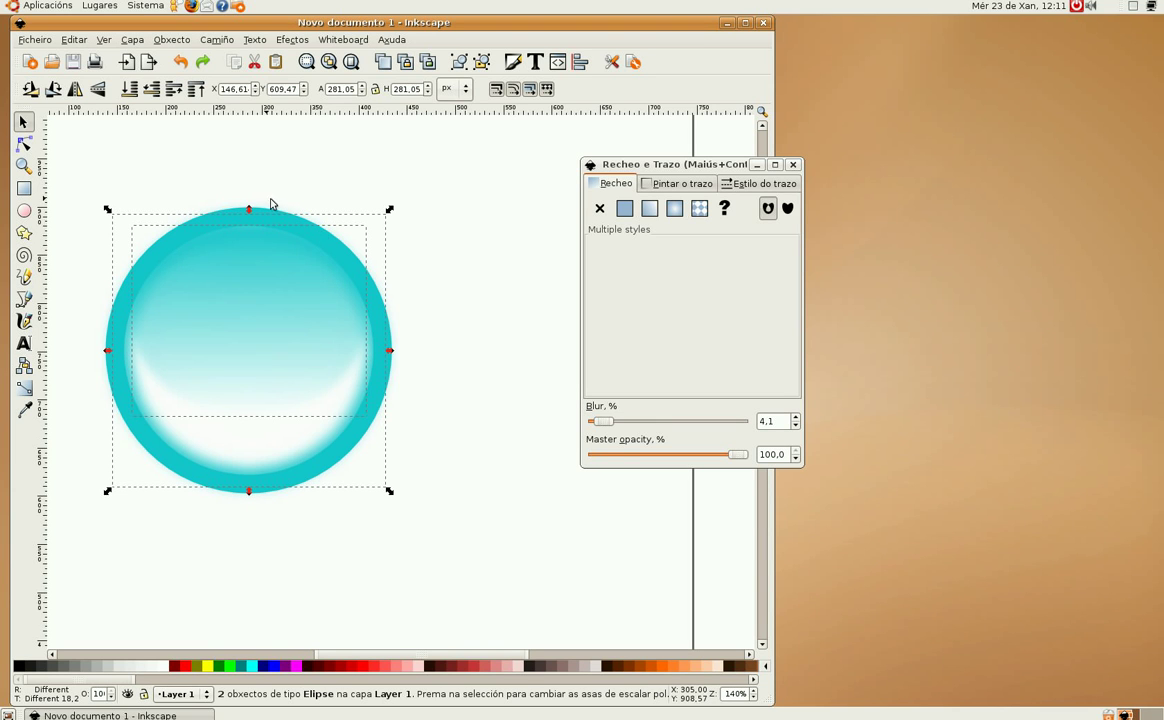
pyautogui.click(203, 64)
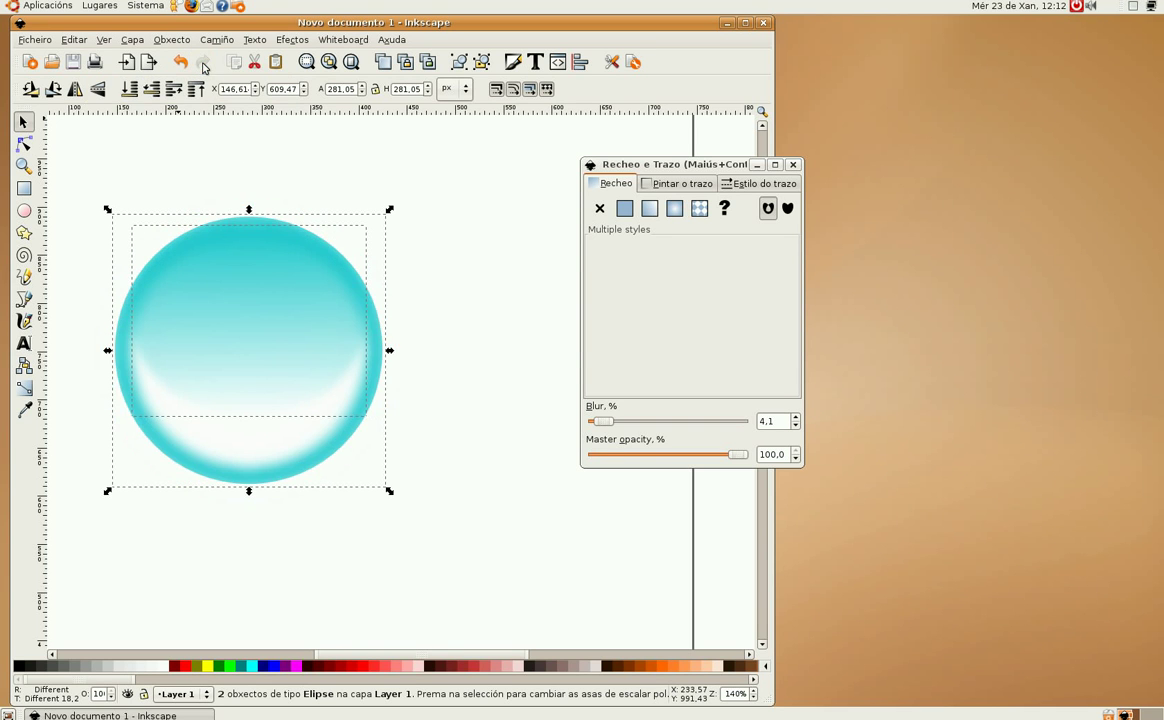
# Draw a small horizontal ellipse as a highlight inside the bubble near its upper-left edge.
pyautogui.click(449, 236)
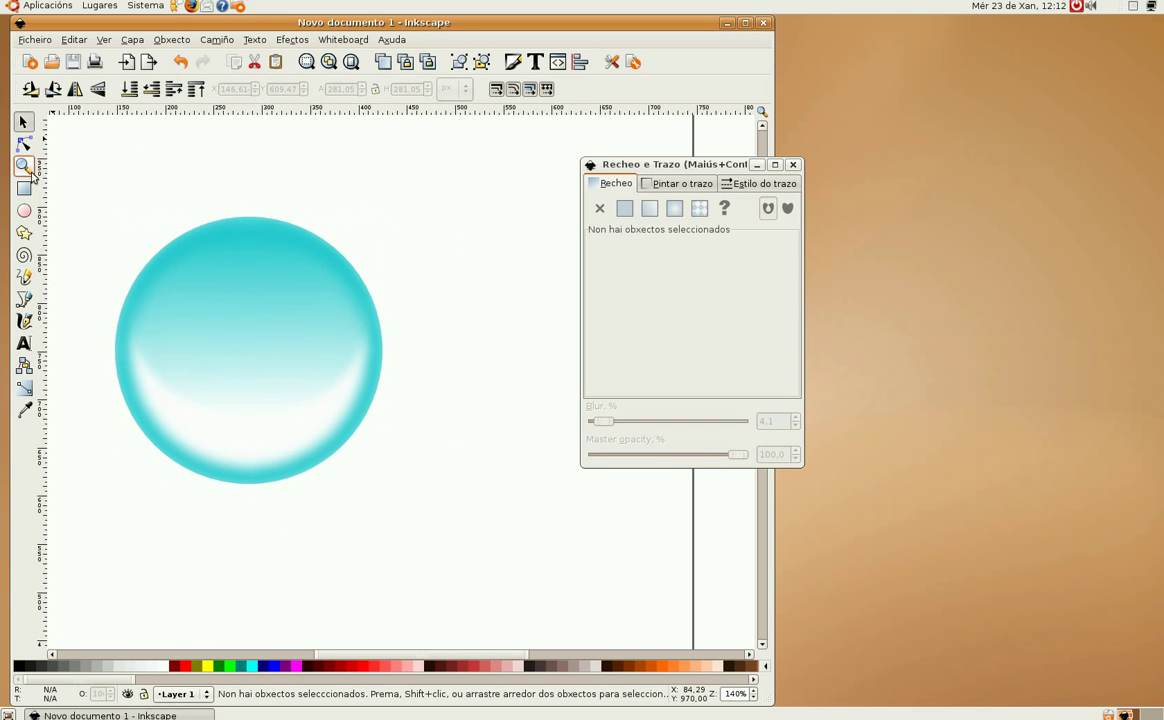
pyautogui.click(33, 211)
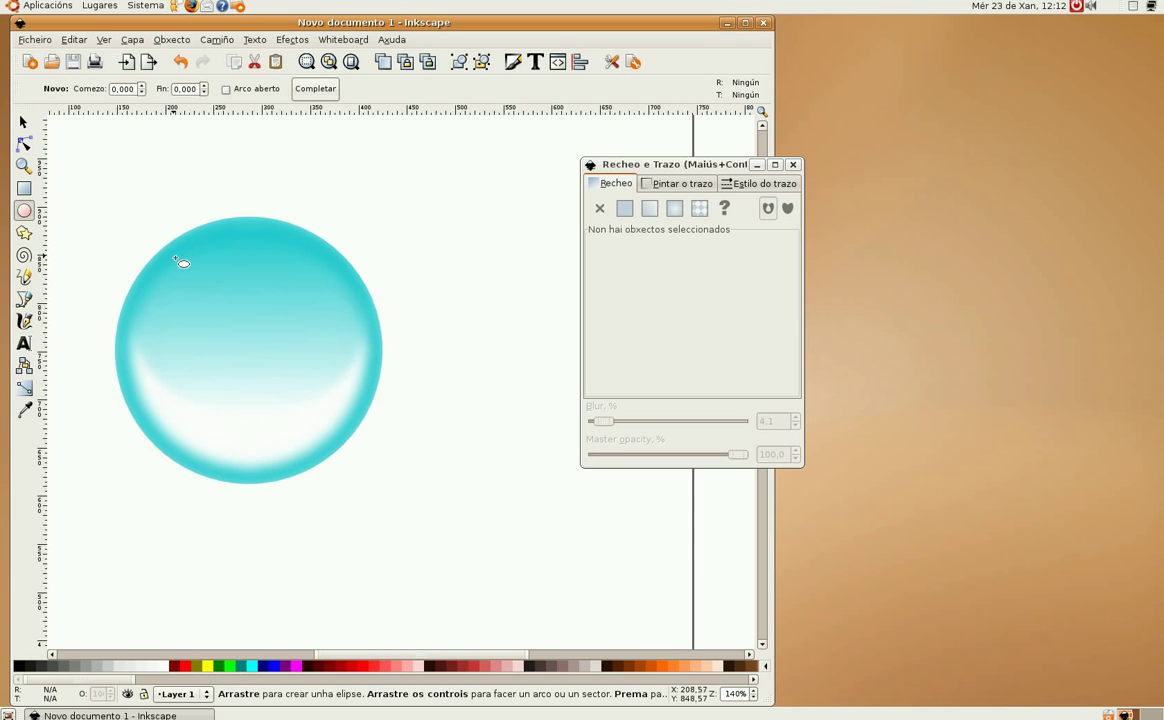
pyautogui.moveTo(178, 265); pyautogui.dragTo(208, 290)
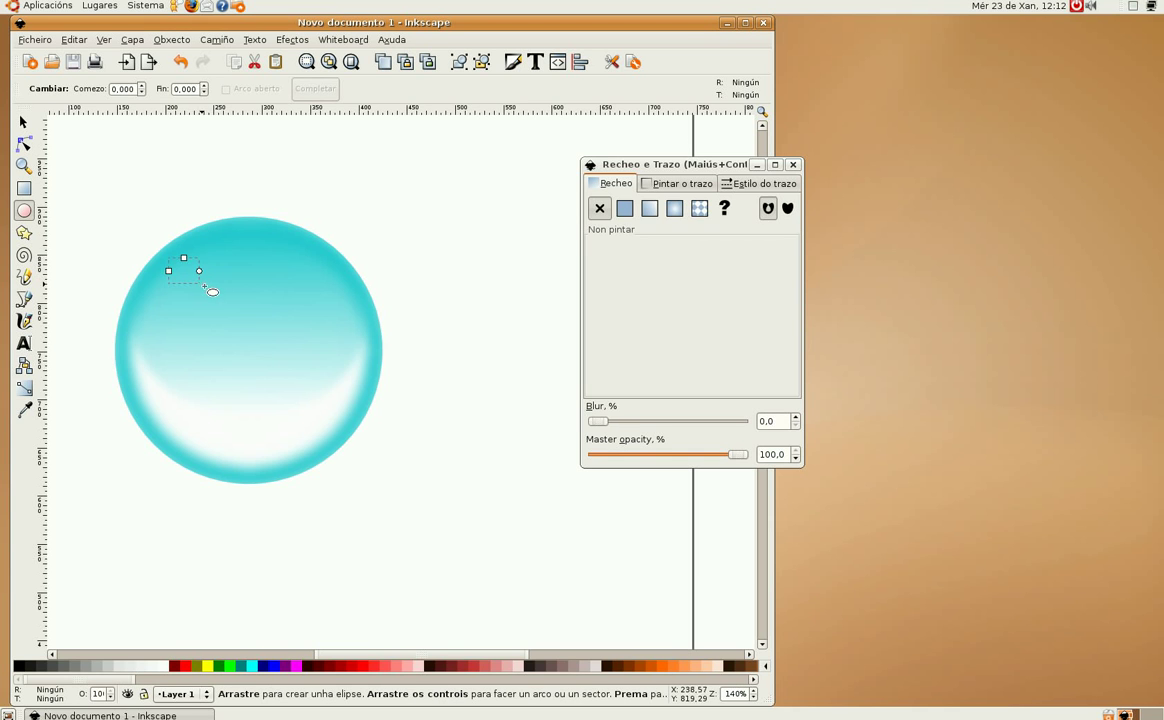
# Give the small highlight ellipse a flat white fill (ffffffff) and a 27.7% blur.
pyautogui.click(624, 208)
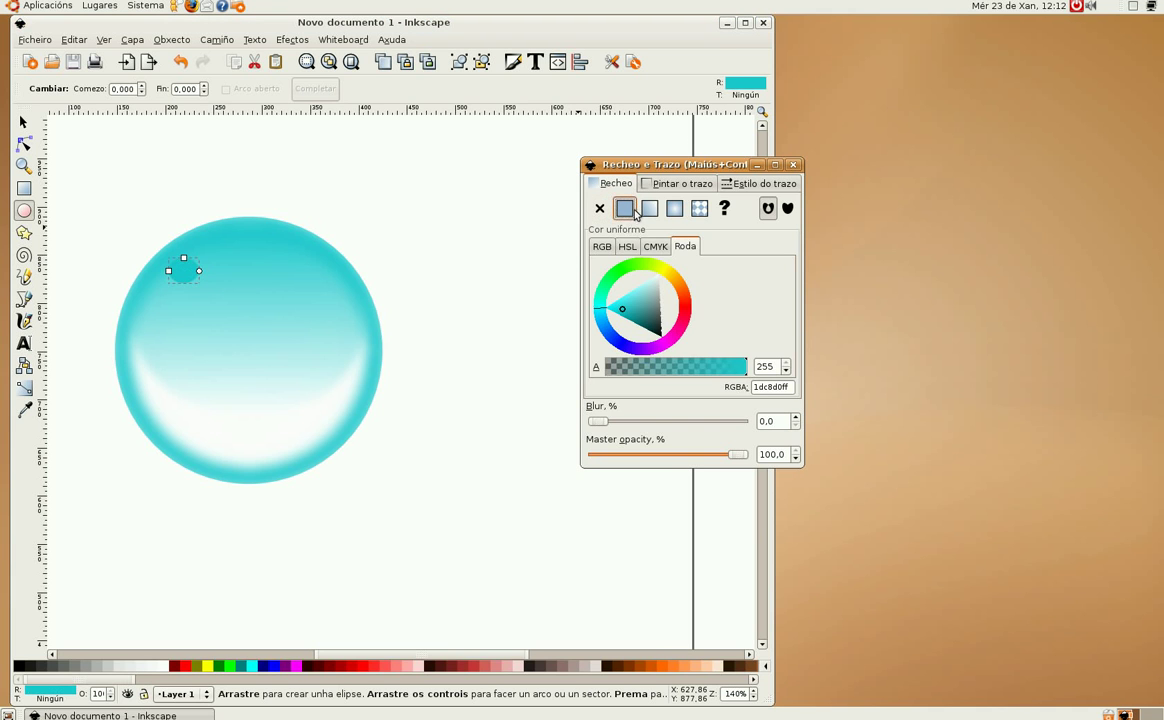
pyautogui.moveTo(627, 315); pyautogui.dragTo(670, 281)
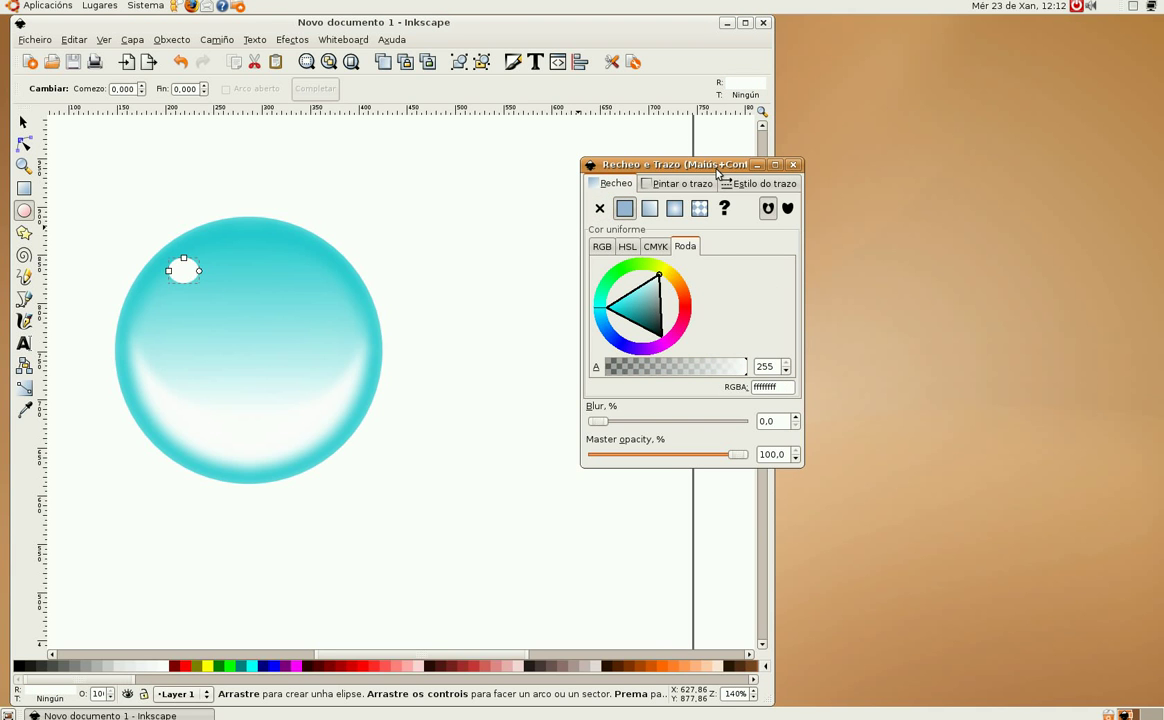
pyautogui.moveTo(606, 424); pyautogui.dragTo(637, 424)
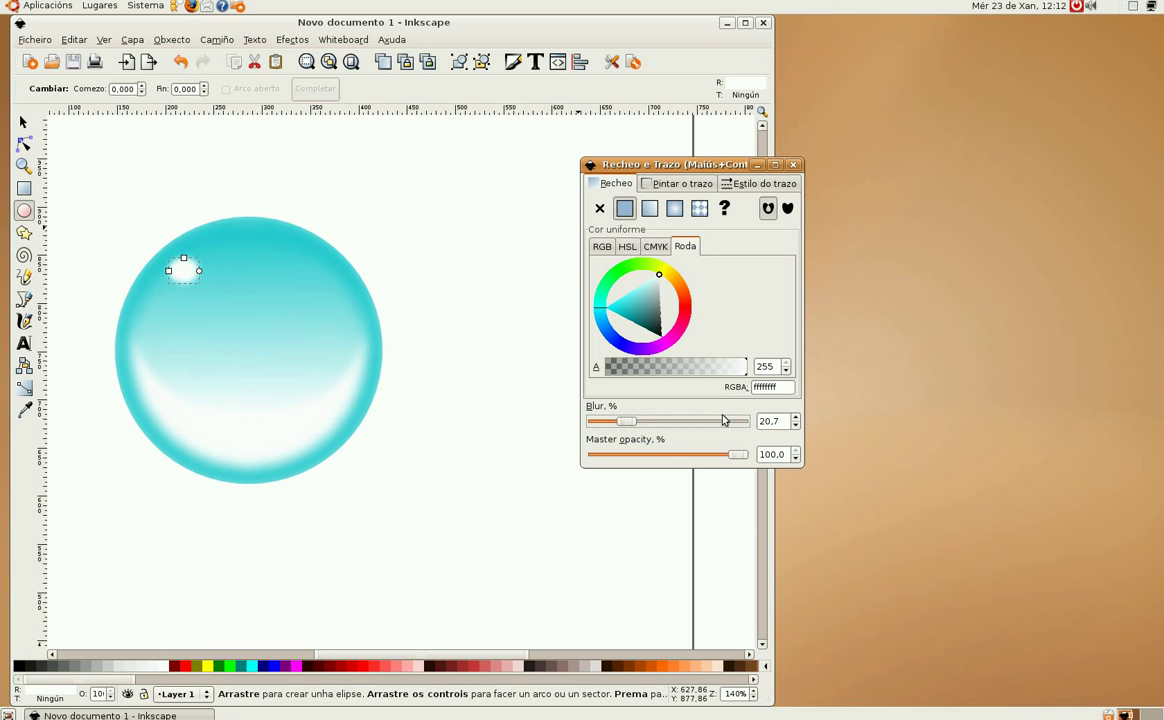
pyautogui.click(796, 418)
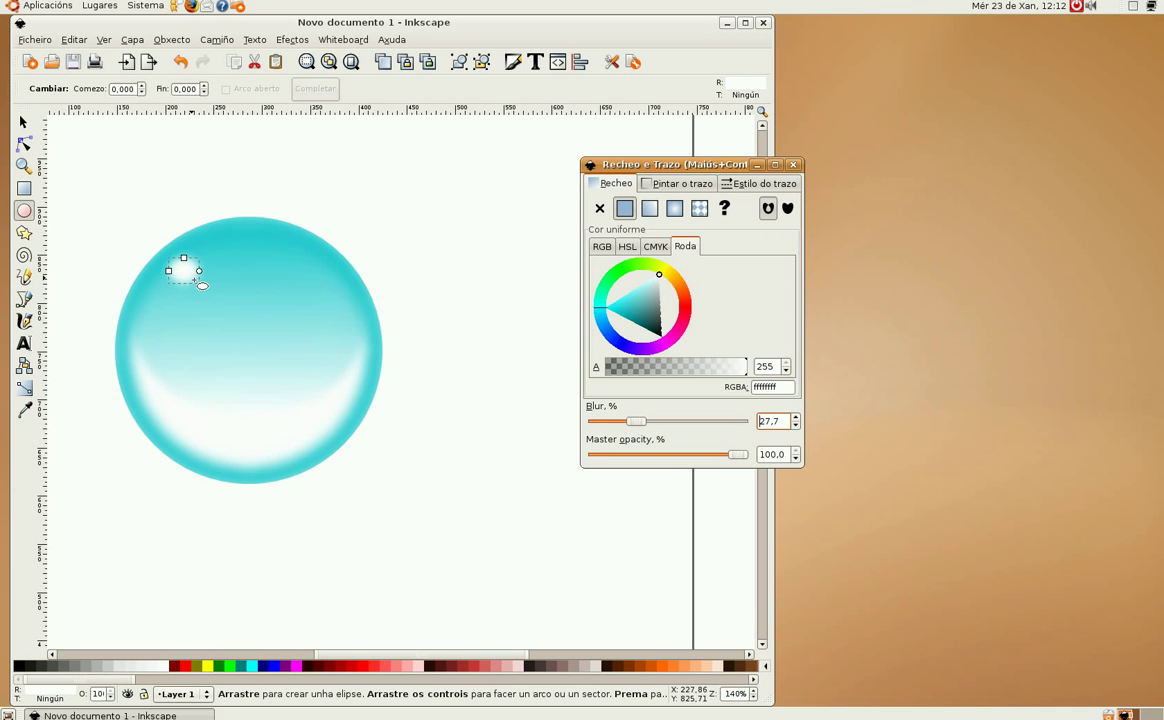
# Enlarge the blurred white highlight and adjust its position near the bubble's upper-left edge.
pyautogui.click(23, 121)
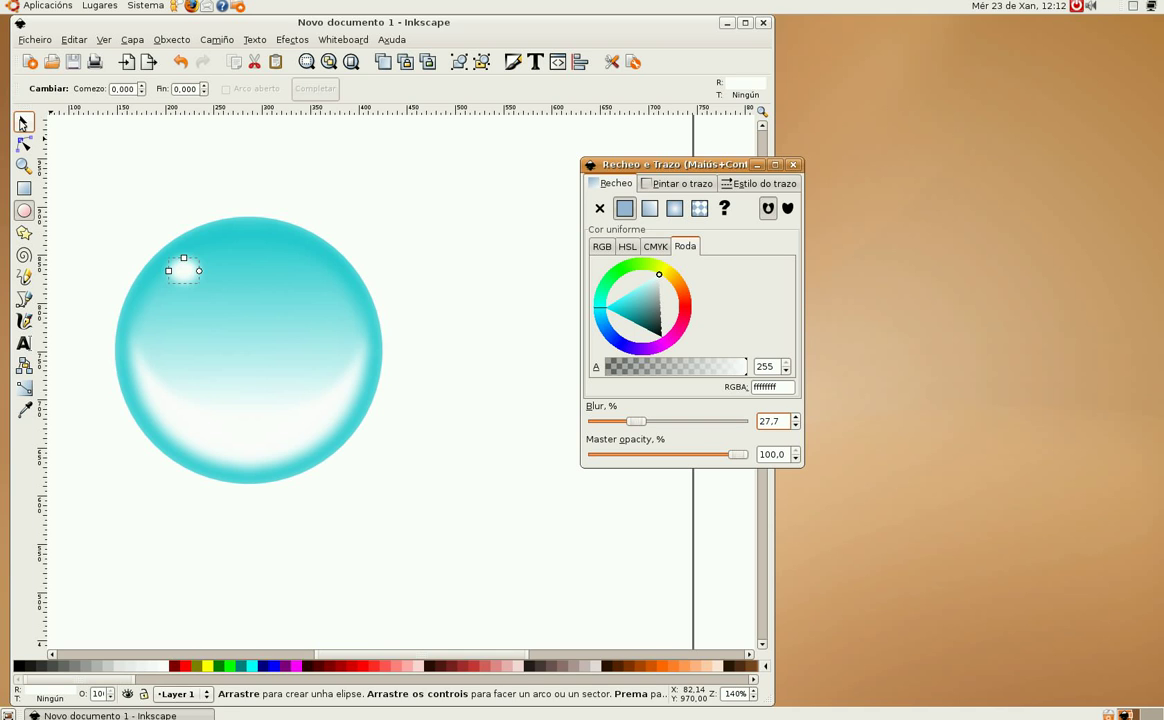
pyautogui.moveTo(211, 298); pyautogui.dragTo(190, 278)
pyautogui.click(197, 301)
pyautogui.click(296, 320)
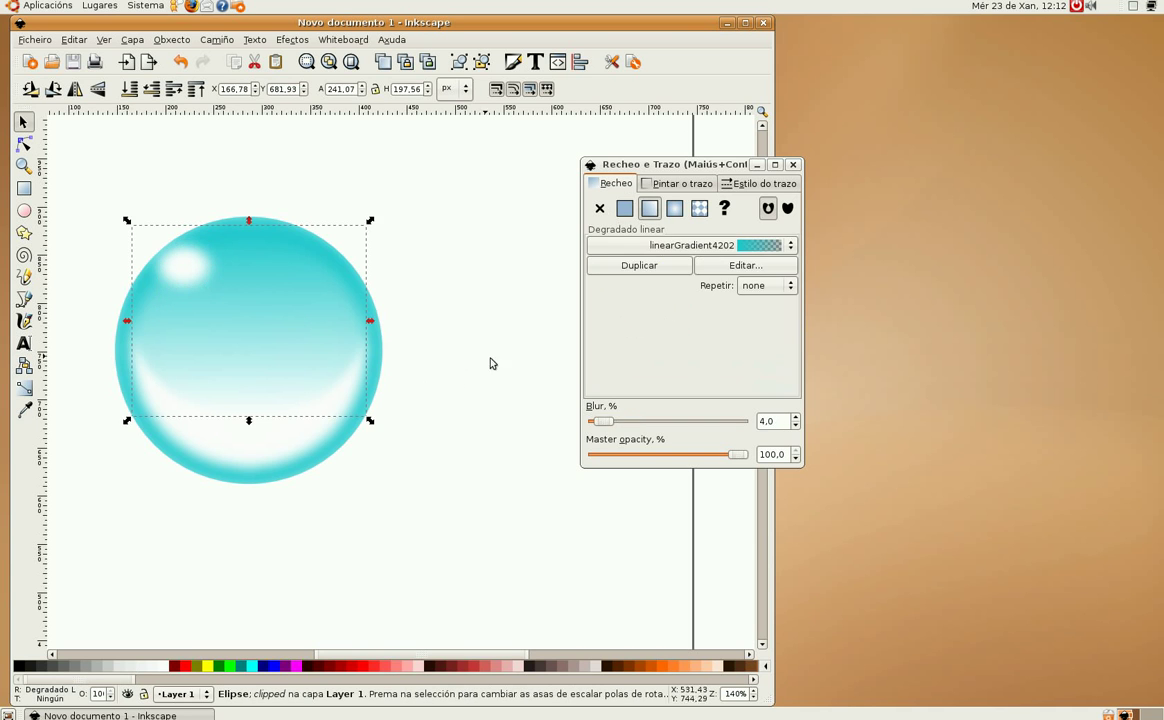
pyautogui.click(447, 291)
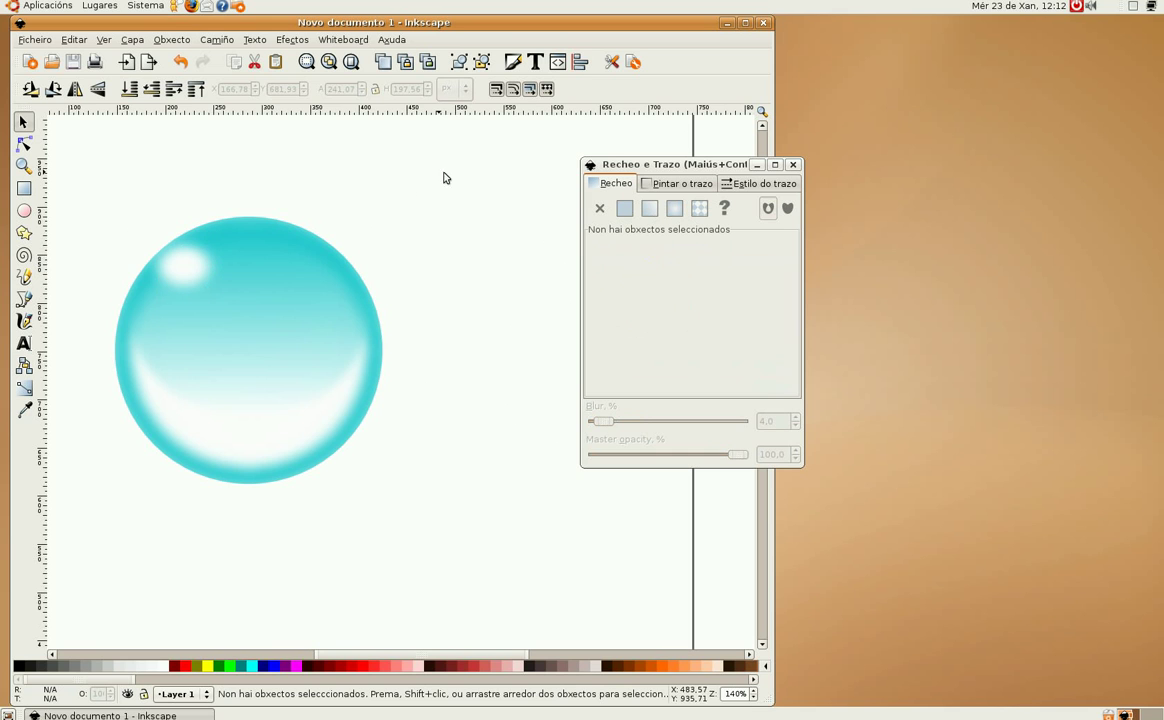
# Group the clipped ring, gradient ellipse and highlight, and move the group to about X 278, Y 640 px.
pyautogui.moveTo(84, 175); pyautogui.dragTo(405, 514)
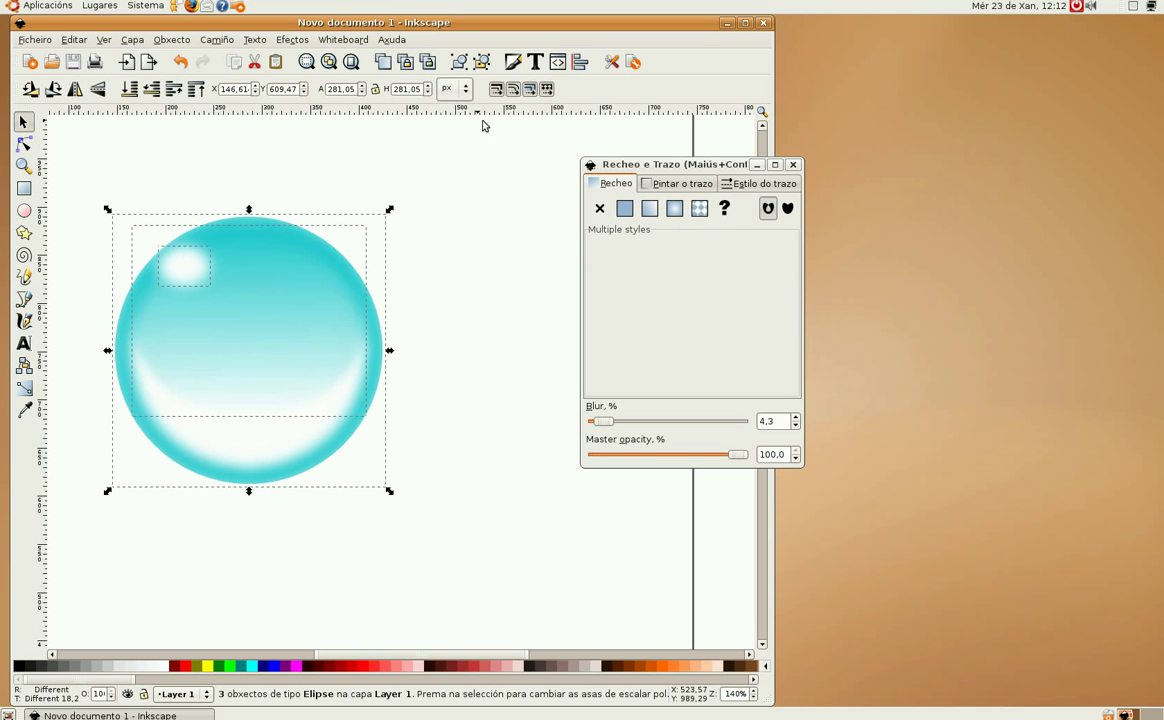
pyautogui.click(458, 62)
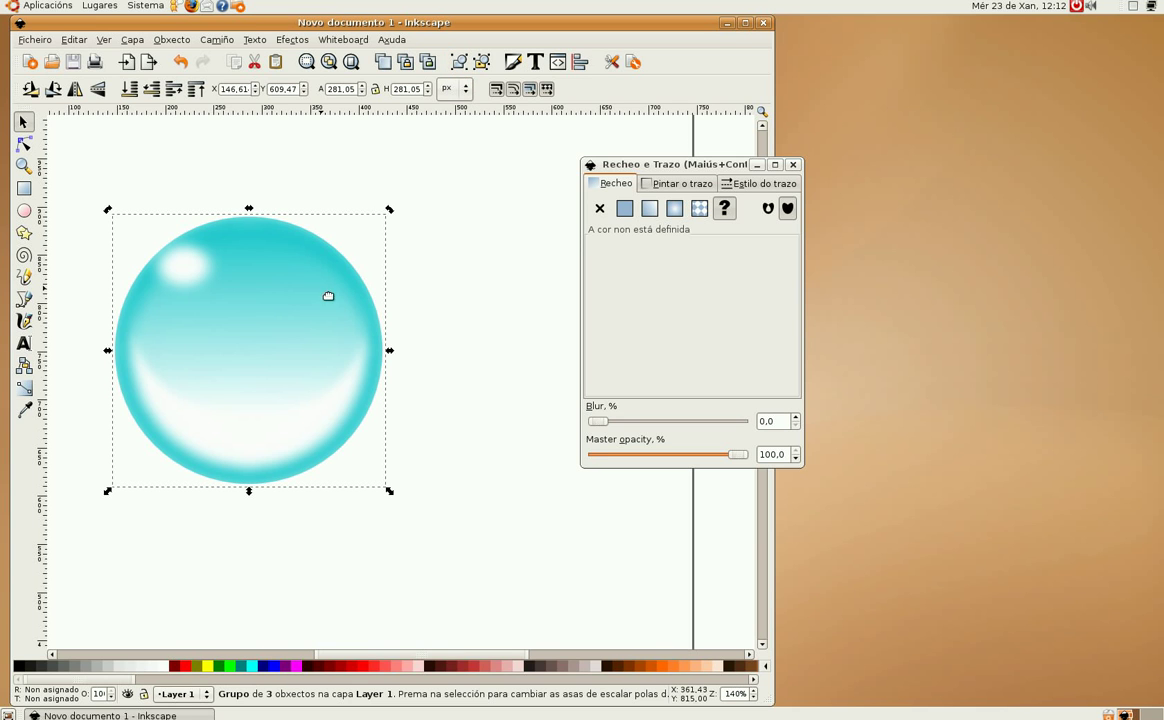
pyautogui.click(792, 164)
pyautogui.moveTo(331, 289); pyautogui.dragTo(458, 259)
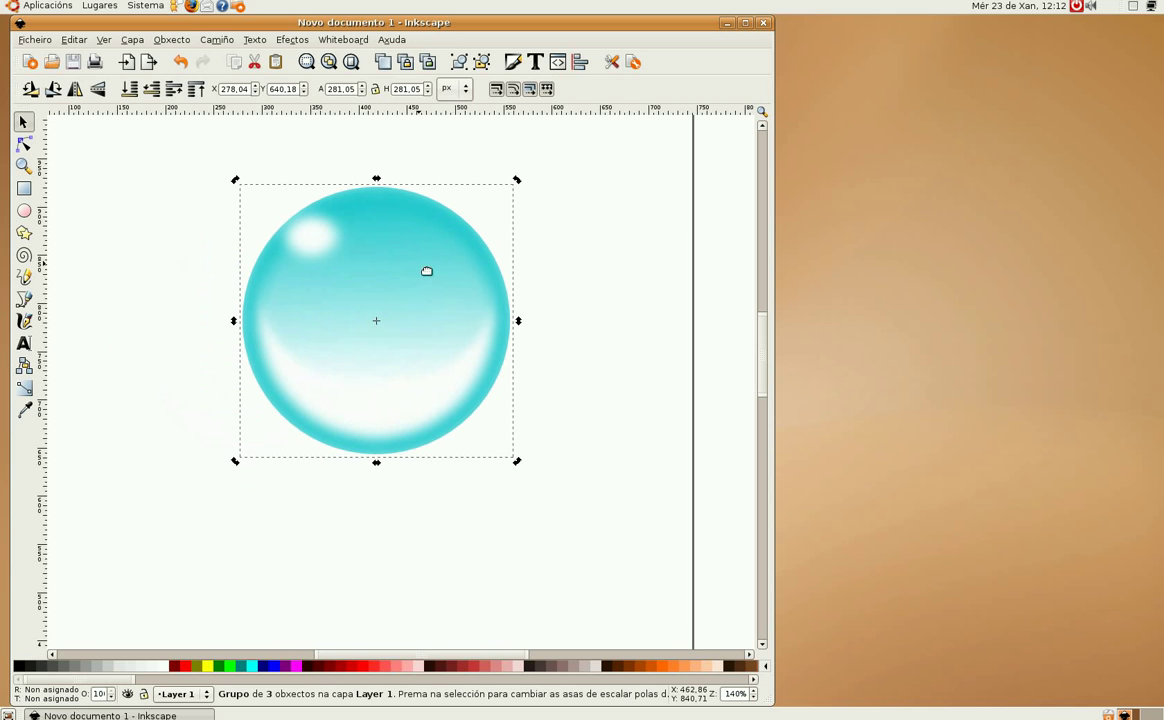